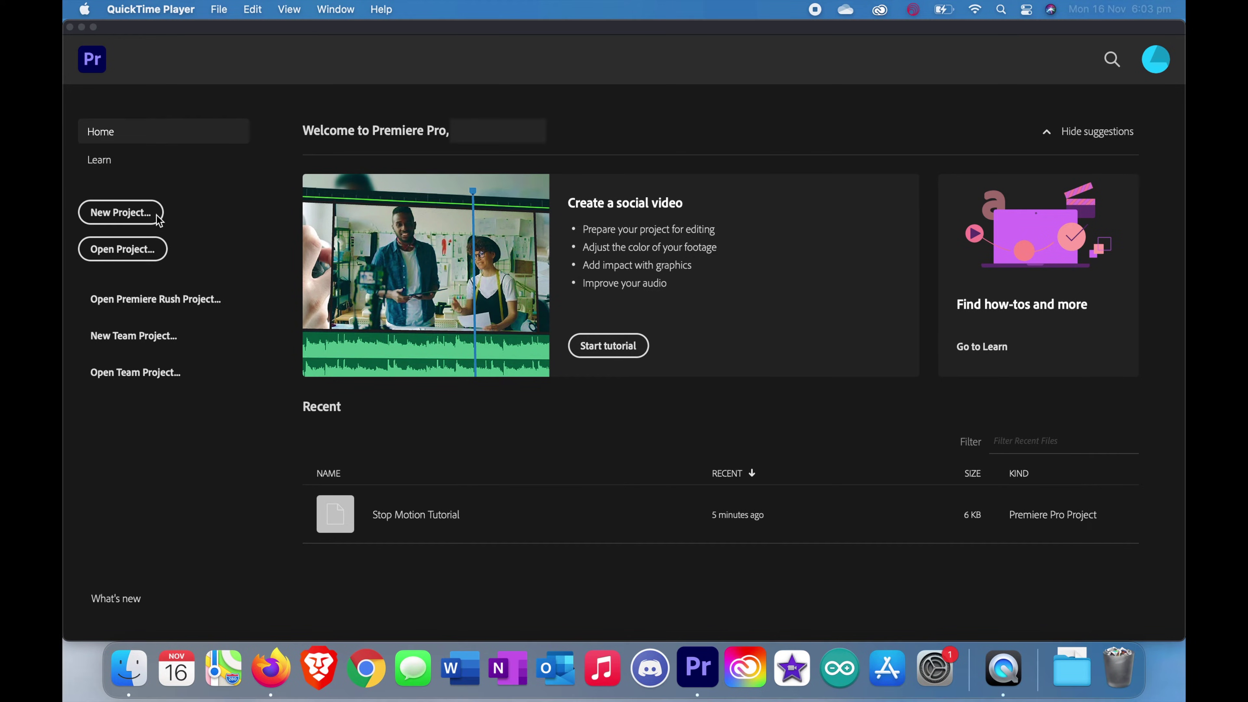
- Create a new Premiere Pro project, replacing 'Untitled' with the name 'Stop Motion Youtube'
{"action": "left_click", "coordinate": [138, 217]}
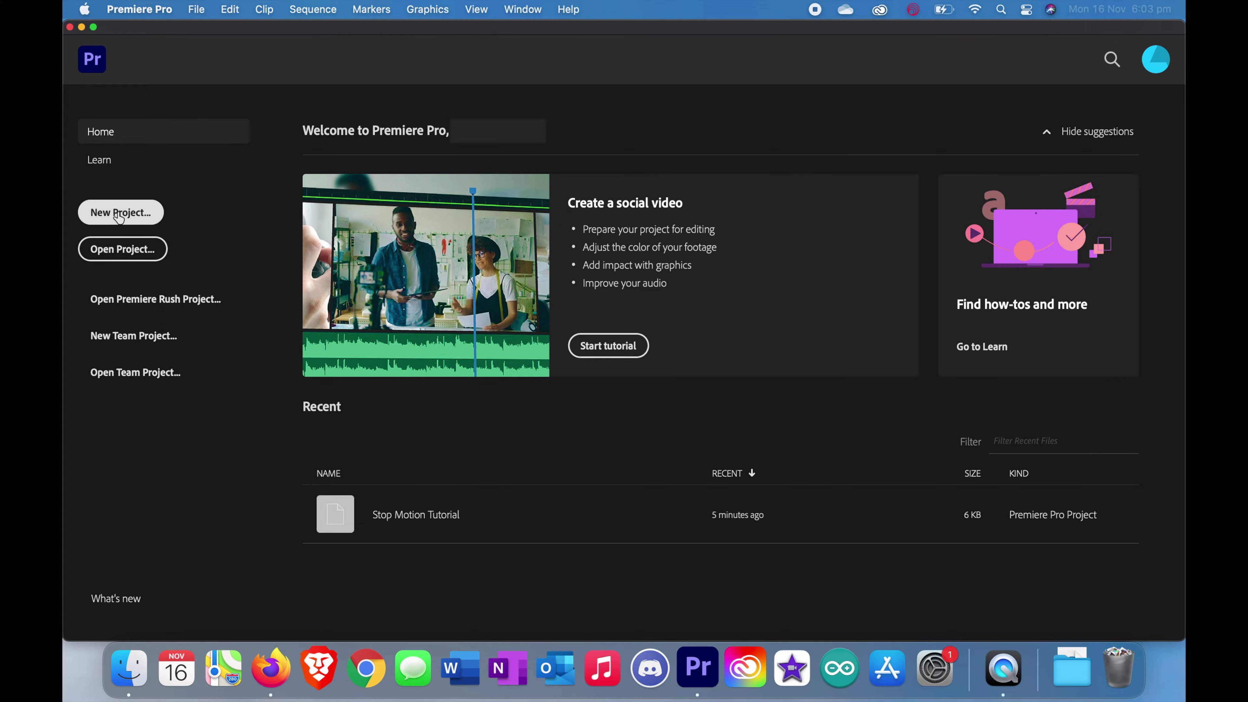
{"action": "left_click", "coordinate": [118, 212]}
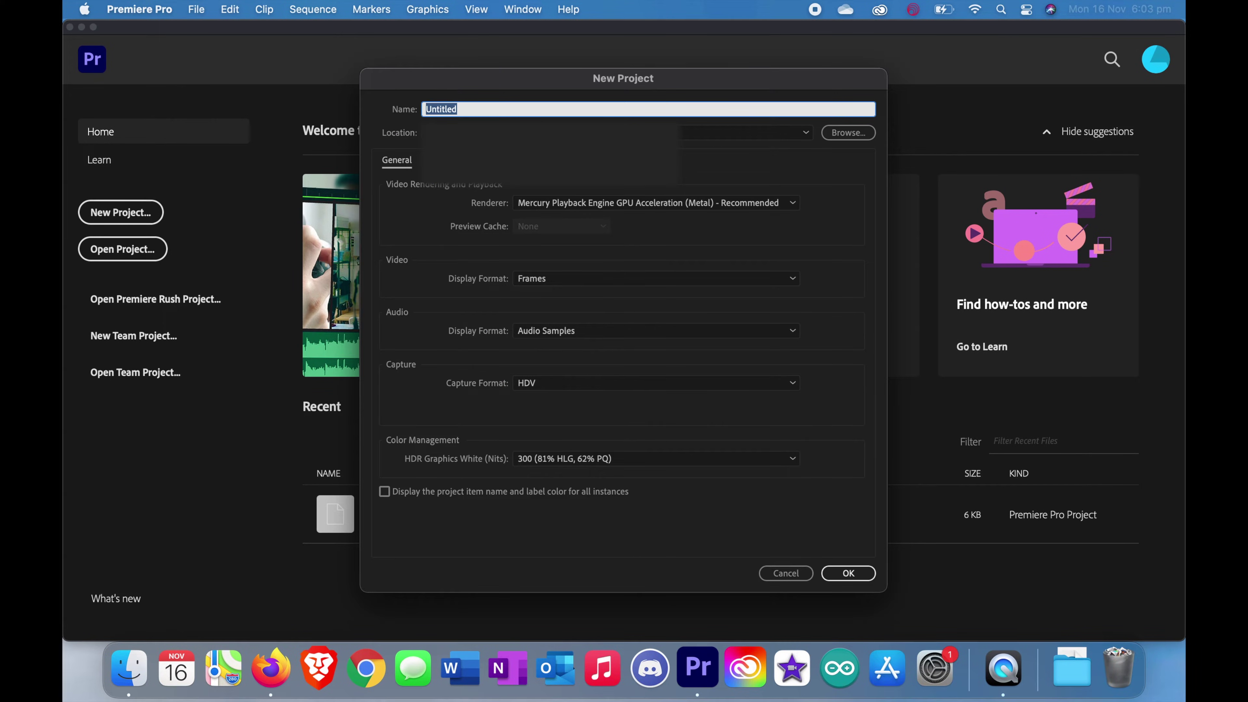
{"action": "left_click", "coordinate": [805, 134]}
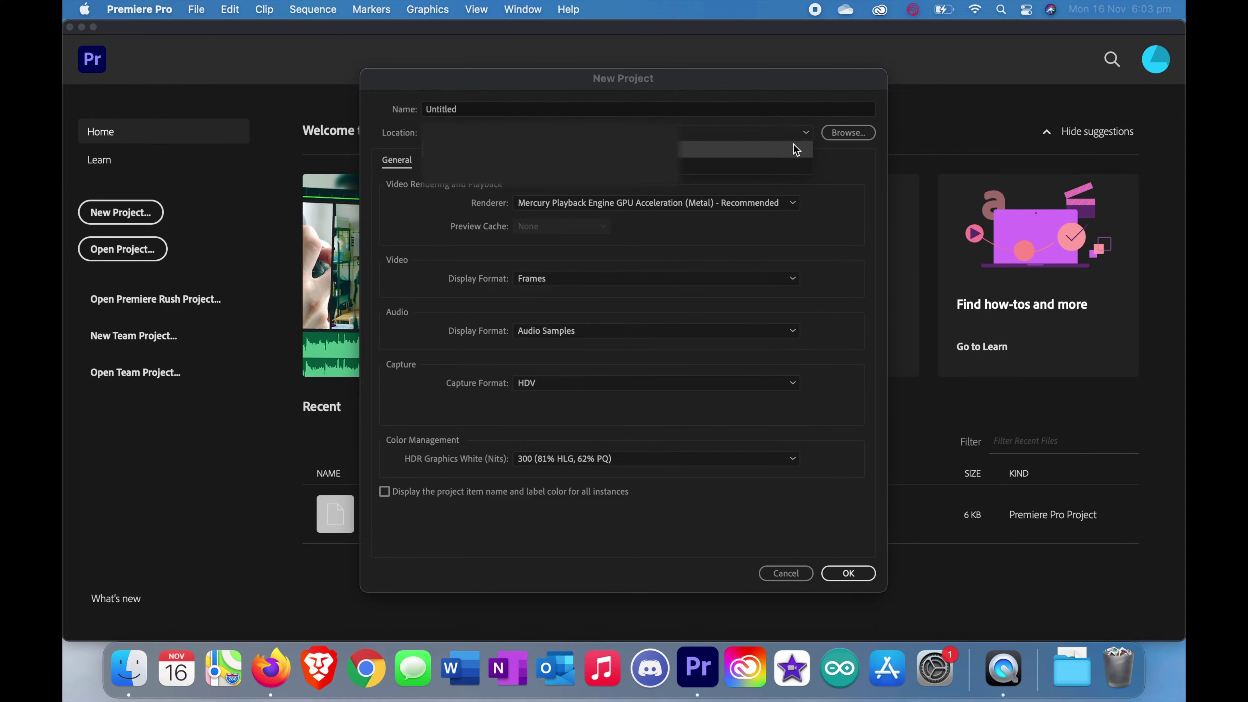
{"action": "left_click", "coordinate": [782, 158]}
{"action": "left_click", "coordinate": [527, 110]}
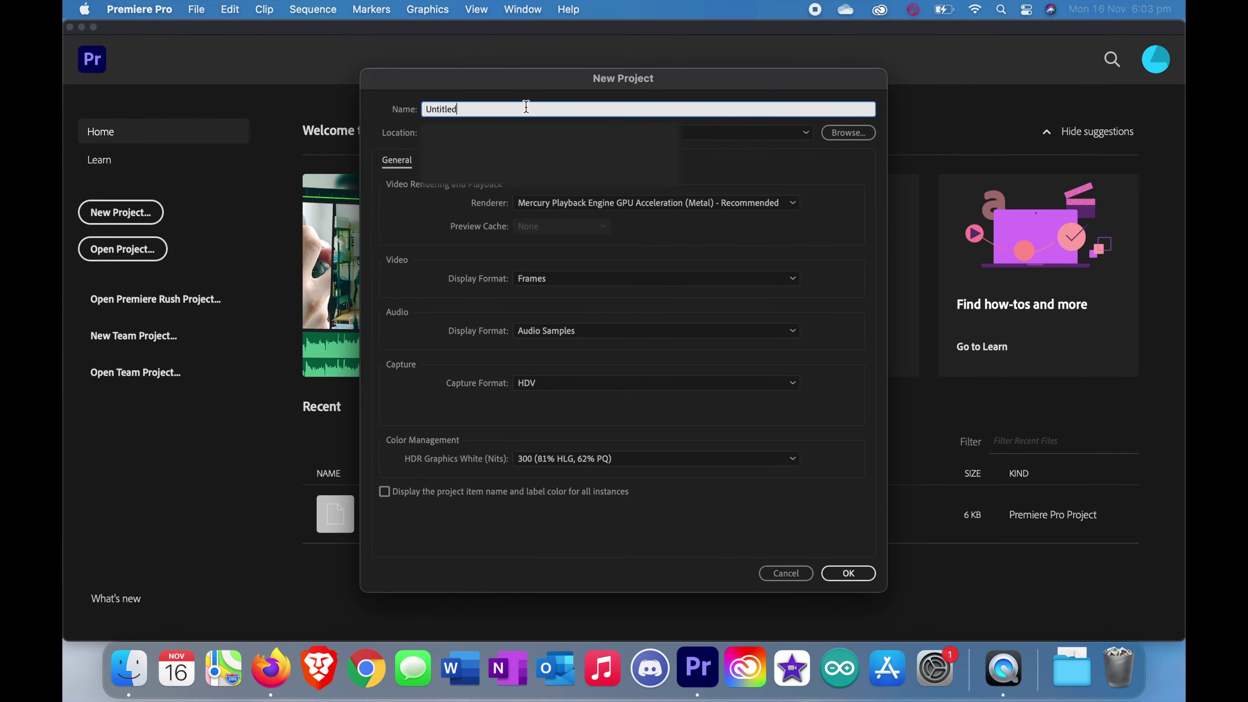
{"action": "key", "text": "BackSpace"}
{"action": "key", "text": "BackSpace"}
{"action": "key", "text": "BackSpace"}
{"action": "key", "text": "BackSpace"}
{"action": "left_click", "coordinate": [840, 570]}
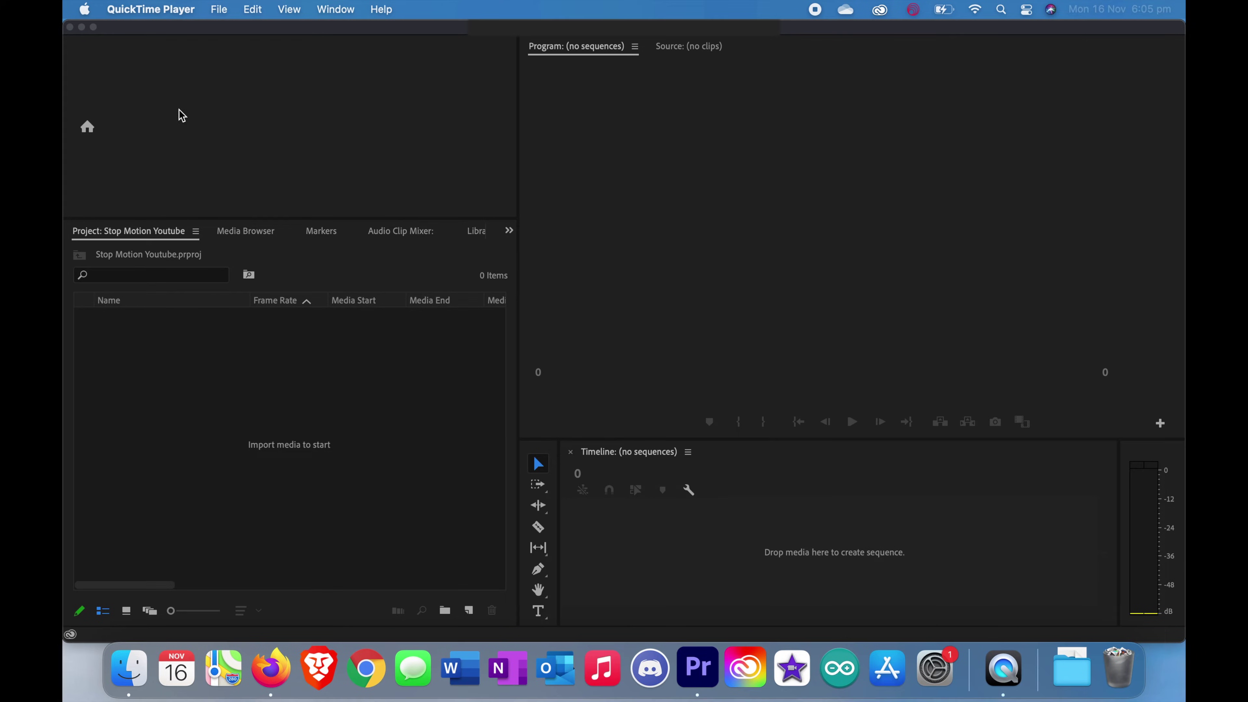
- Open Premiere Pro's Preferences at the Timeline page
{"action": "left_click", "coordinate": [170, 89]}
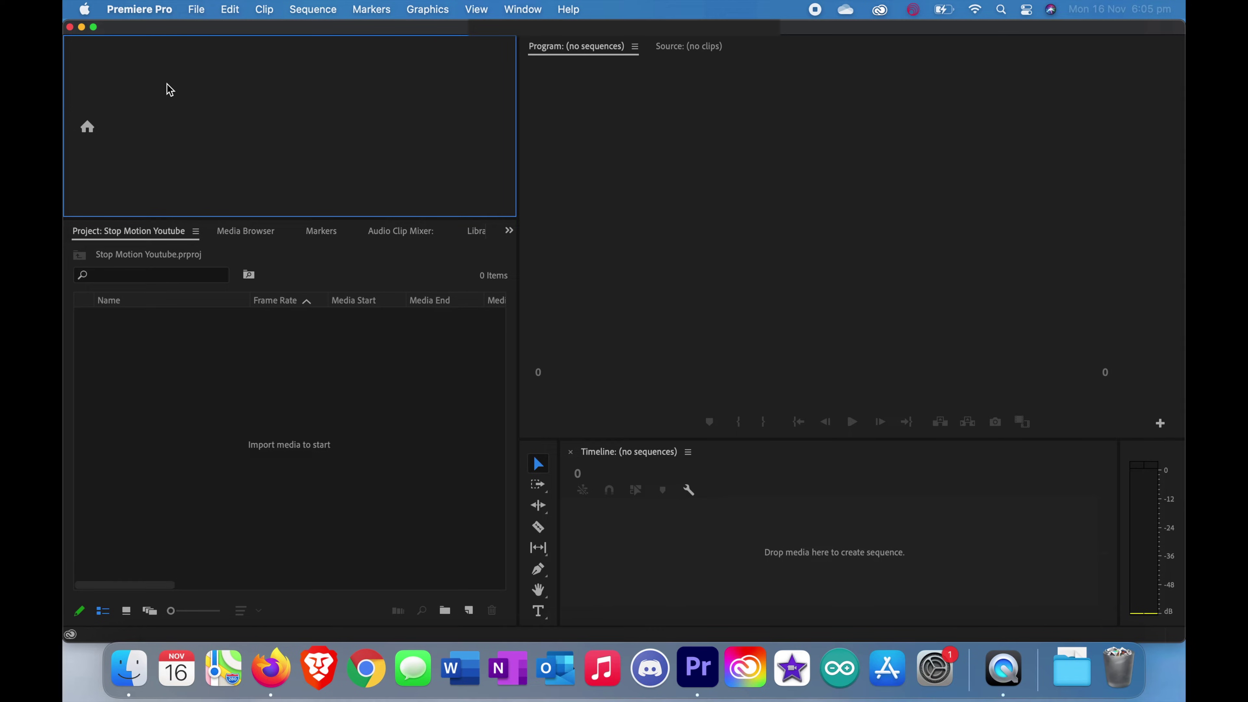
{"action": "left_click", "coordinate": [153, 6]}
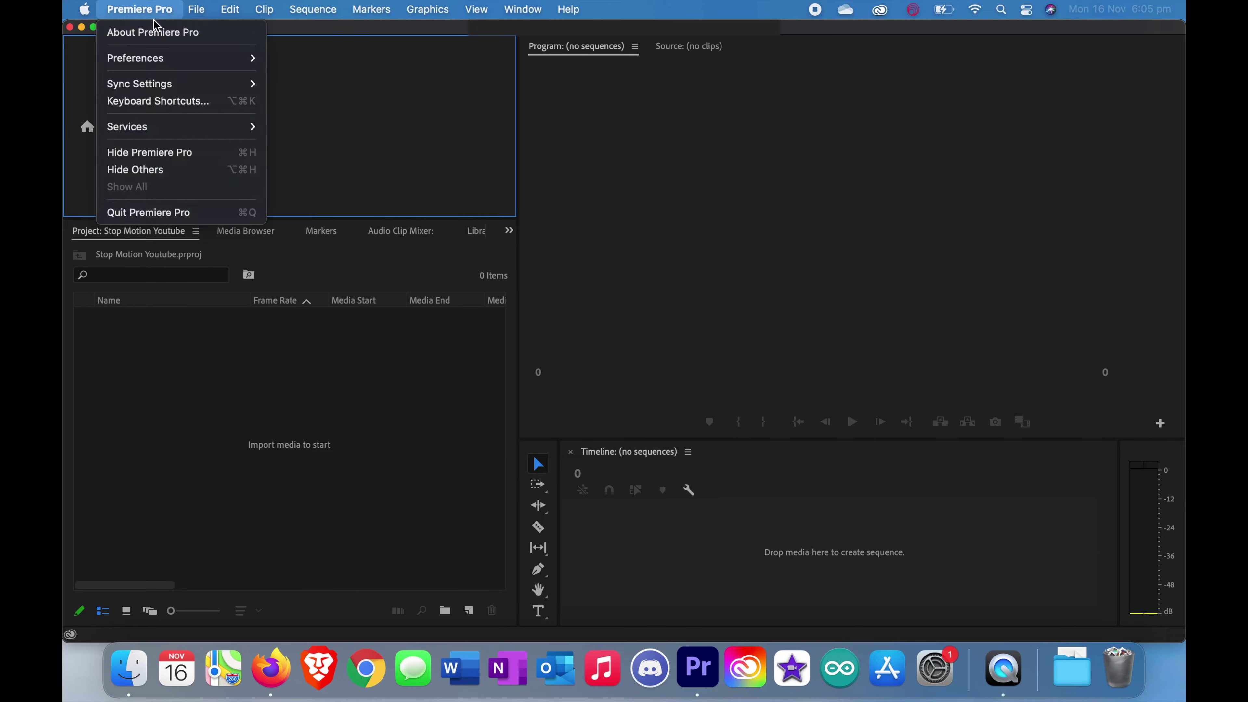
{"action": "mouse_move", "coordinate": [243, 58]}
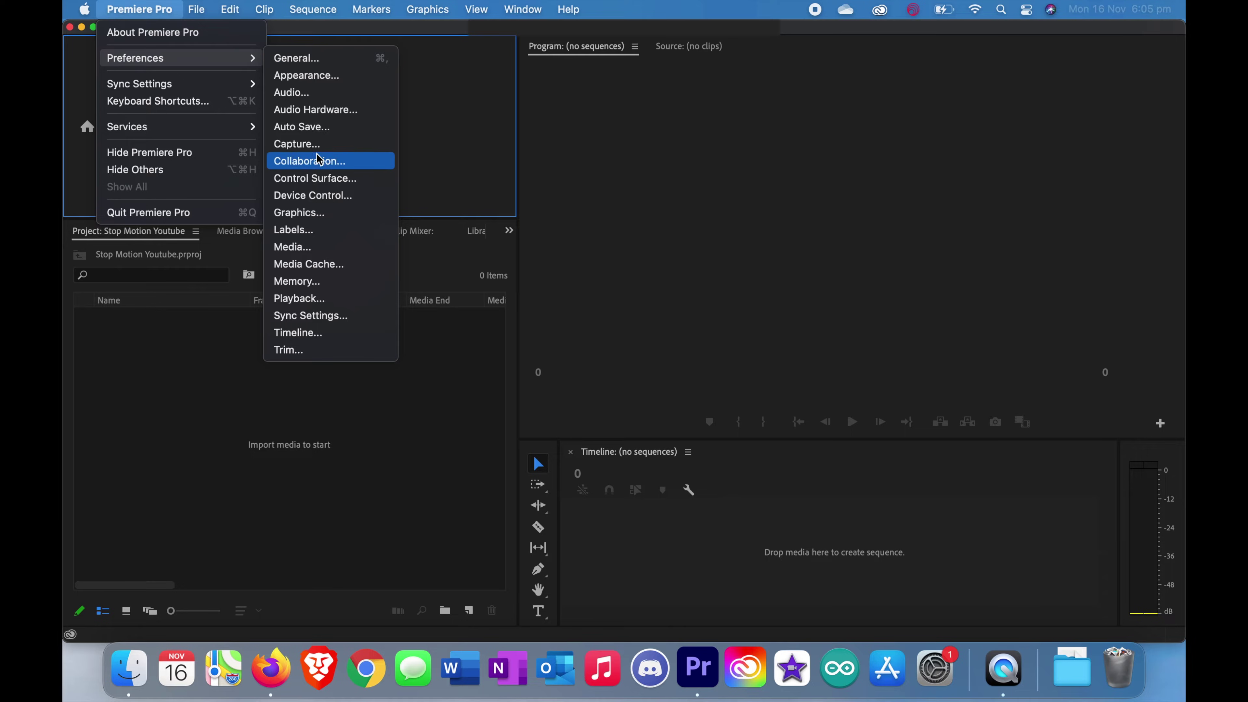
{"action": "left_click", "coordinate": [330, 334]}
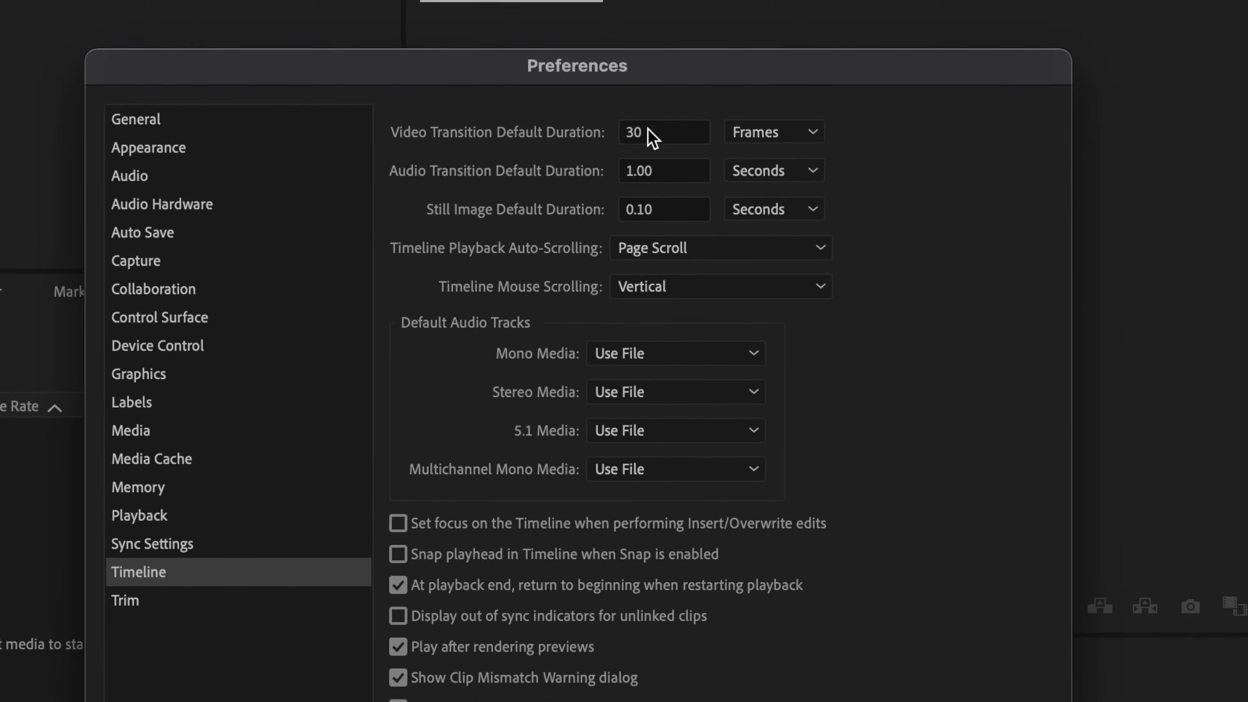
- Confirm Still Image Default Duration is 0.10 seconds, review the Media page, and close Preferences
{"action": "left_click", "coordinate": [865, 178]}
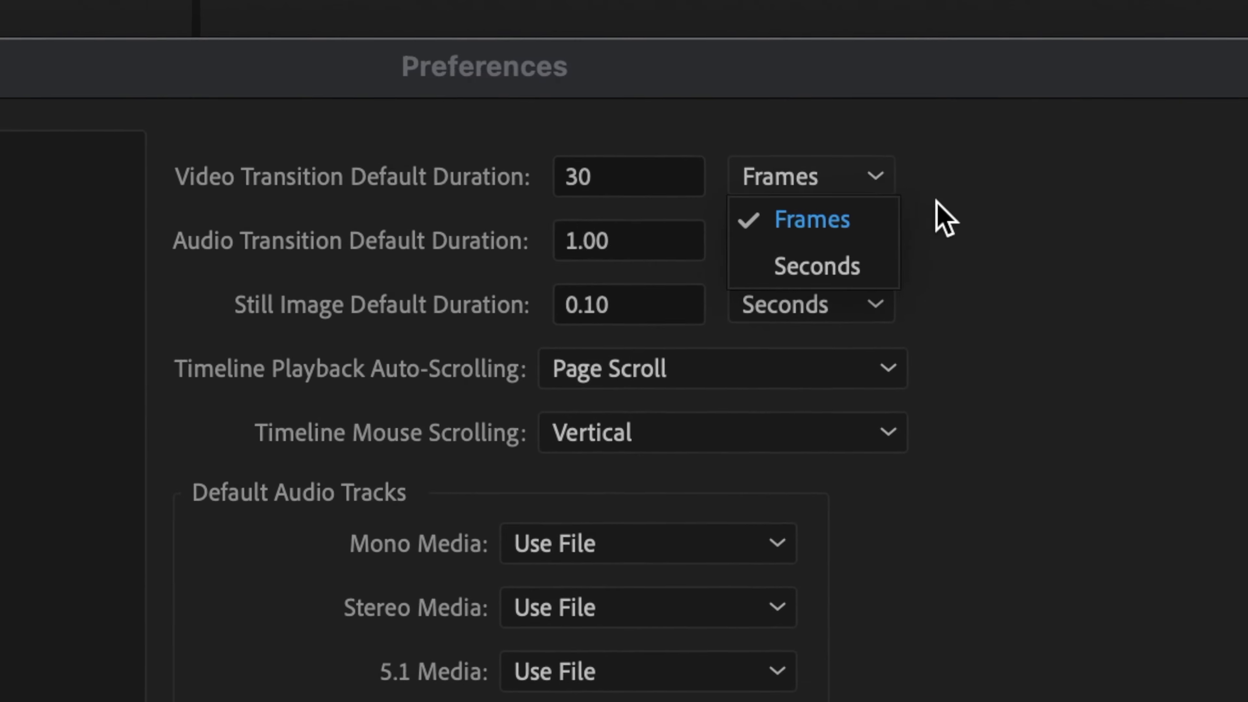
{"action": "left_click", "coordinate": [926, 204]}
{"action": "left_click", "coordinate": [865, 289]}
{"action": "left_click", "coordinate": [964, 295]}
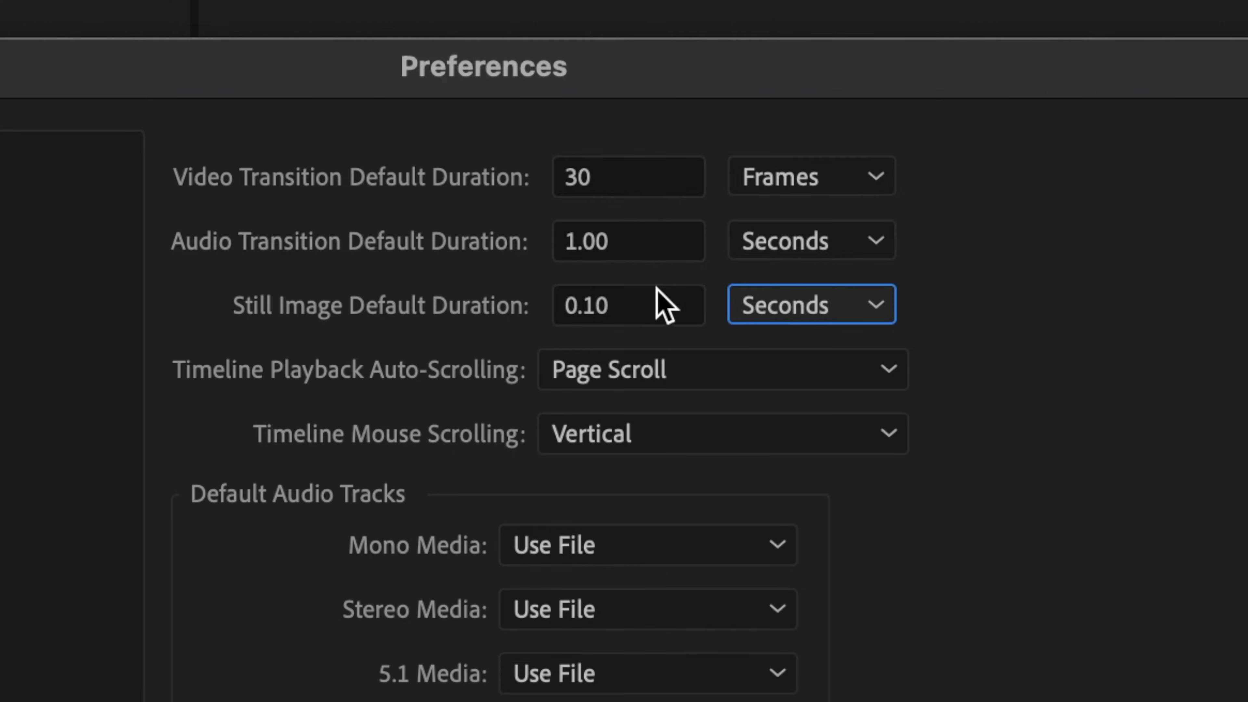
{"action": "left_click", "coordinate": [621, 306]}
{"action": "left_click", "coordinate": [624, 313]}
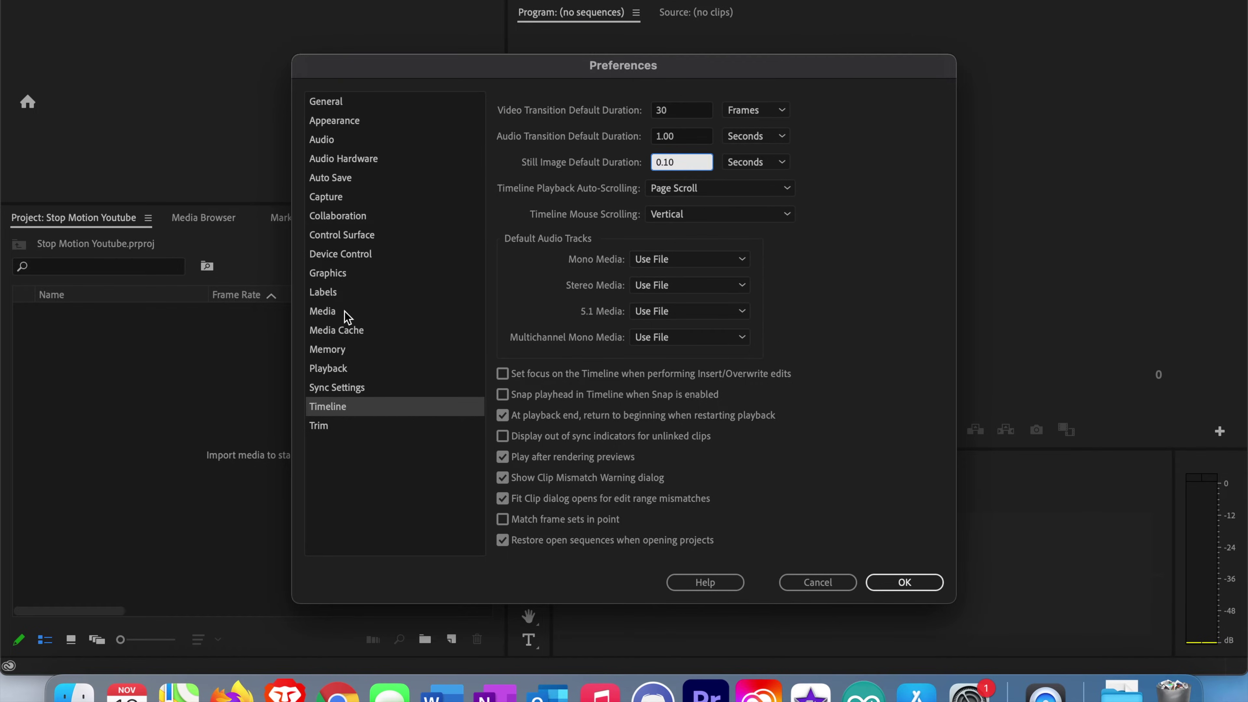
{"action": "left_click", "coordinate": [343, 311]}
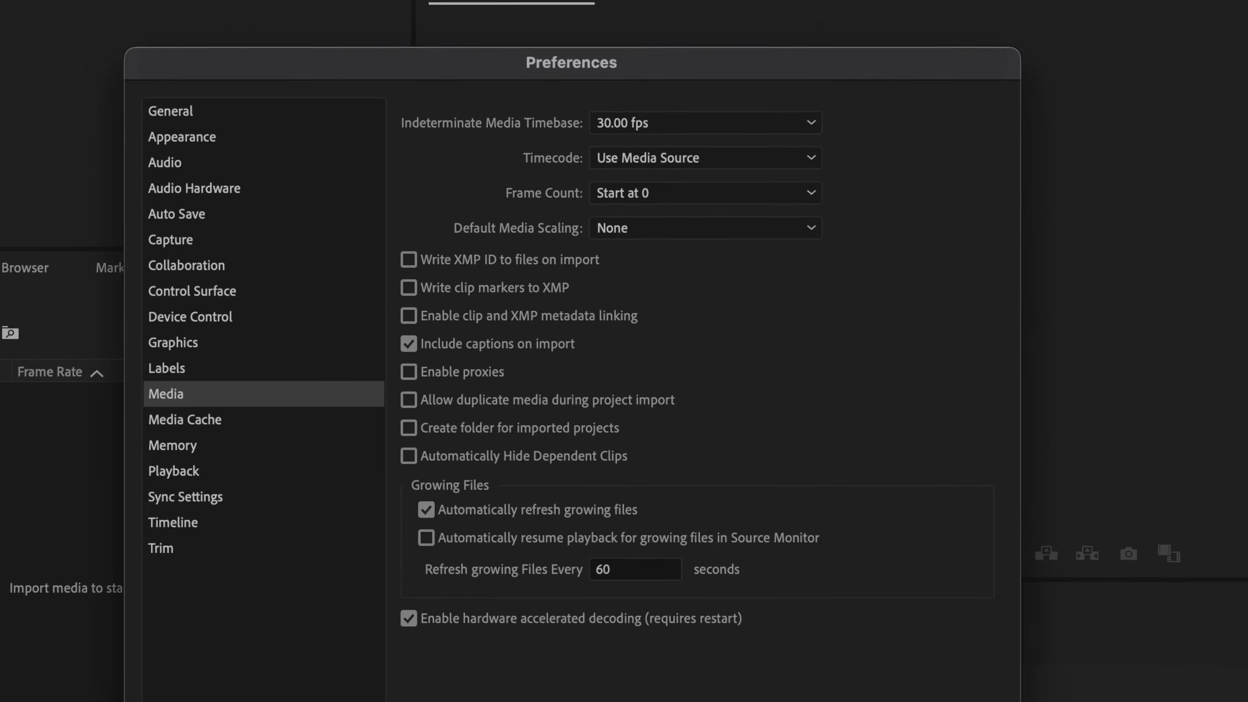
{"action": "key", "text": "Return"}
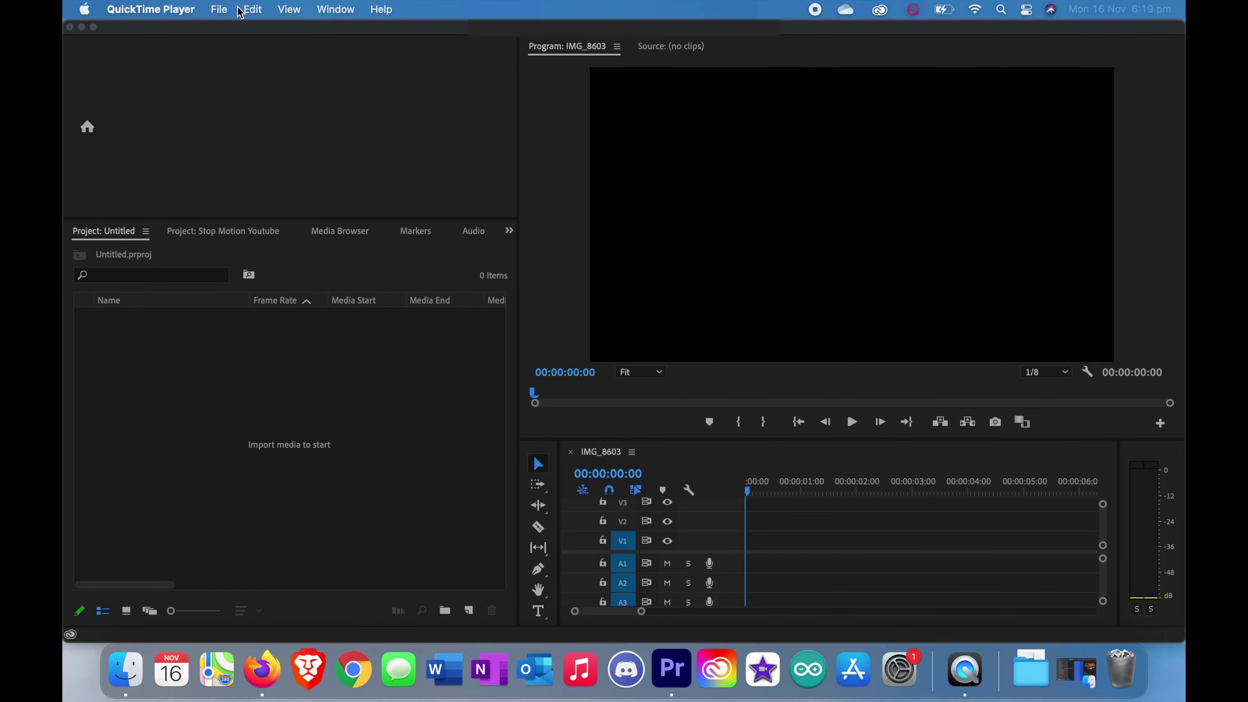
{"action": "left_click", "coordinate": [249, 79]}
{"action": "left_click", "coordinate": [196, 7]}
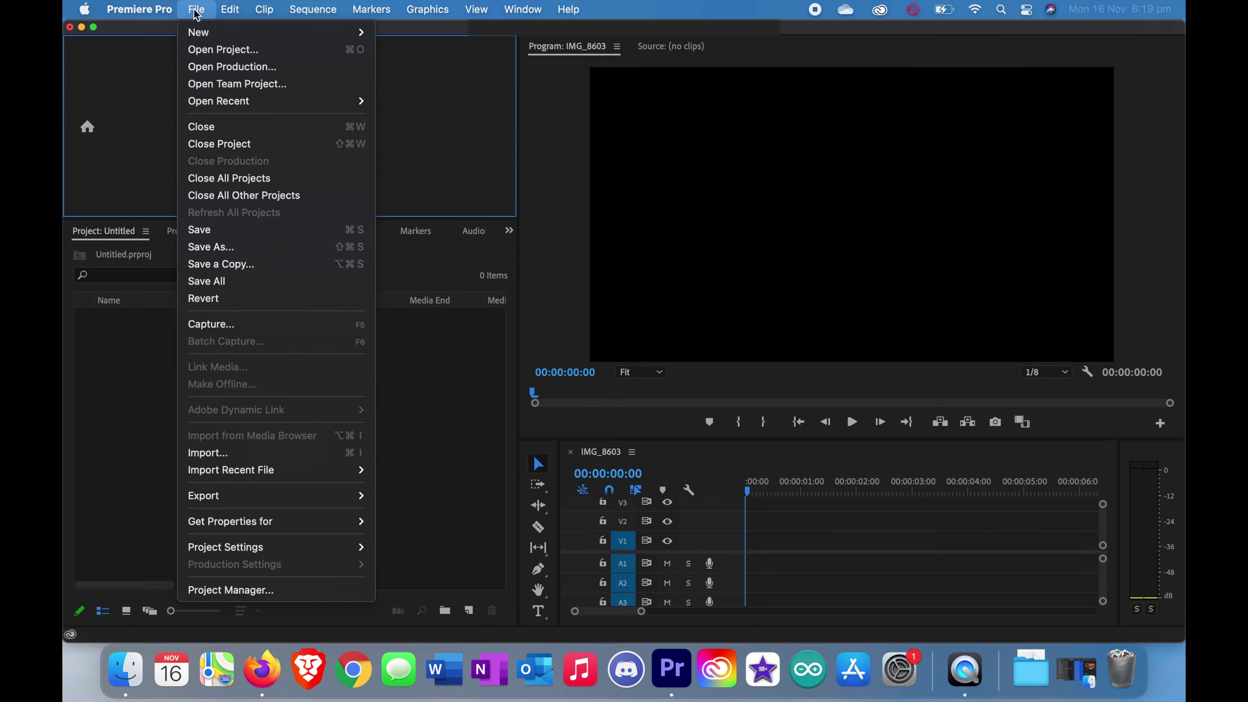
{"action": "mouse_move", "coordinate": [292, 544]}
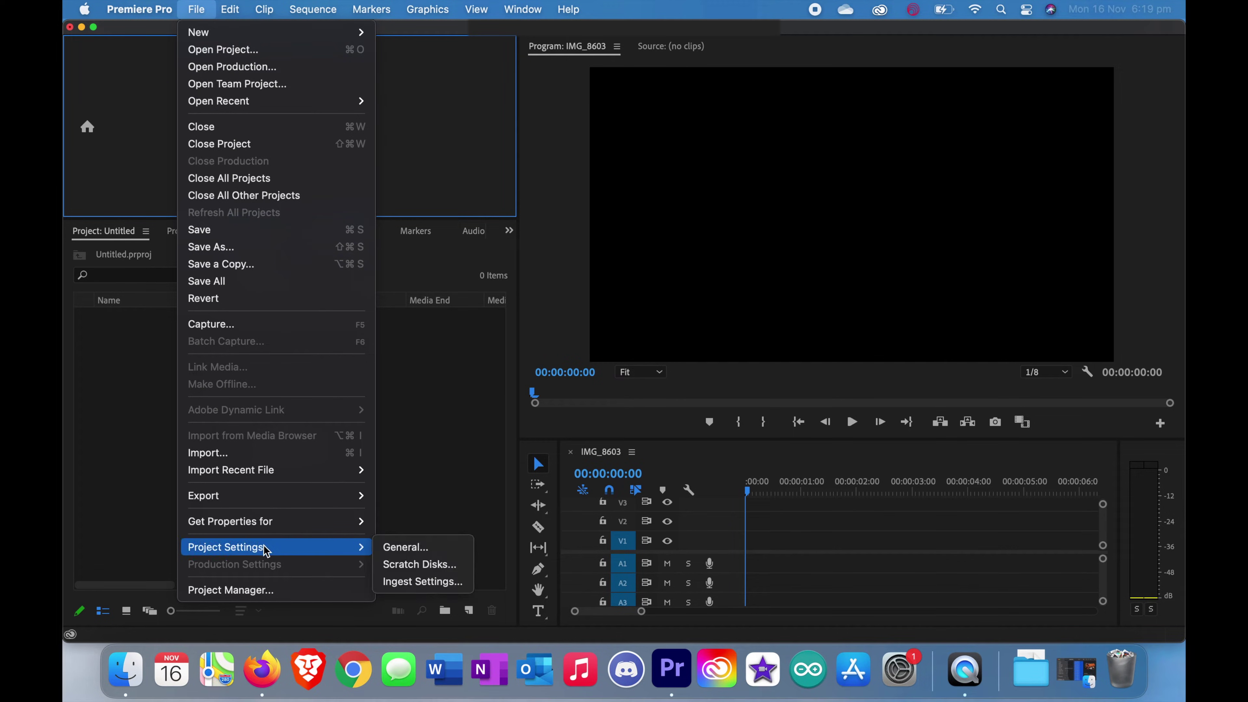
{"action": "left_click", "coordinate": [403, 549]}
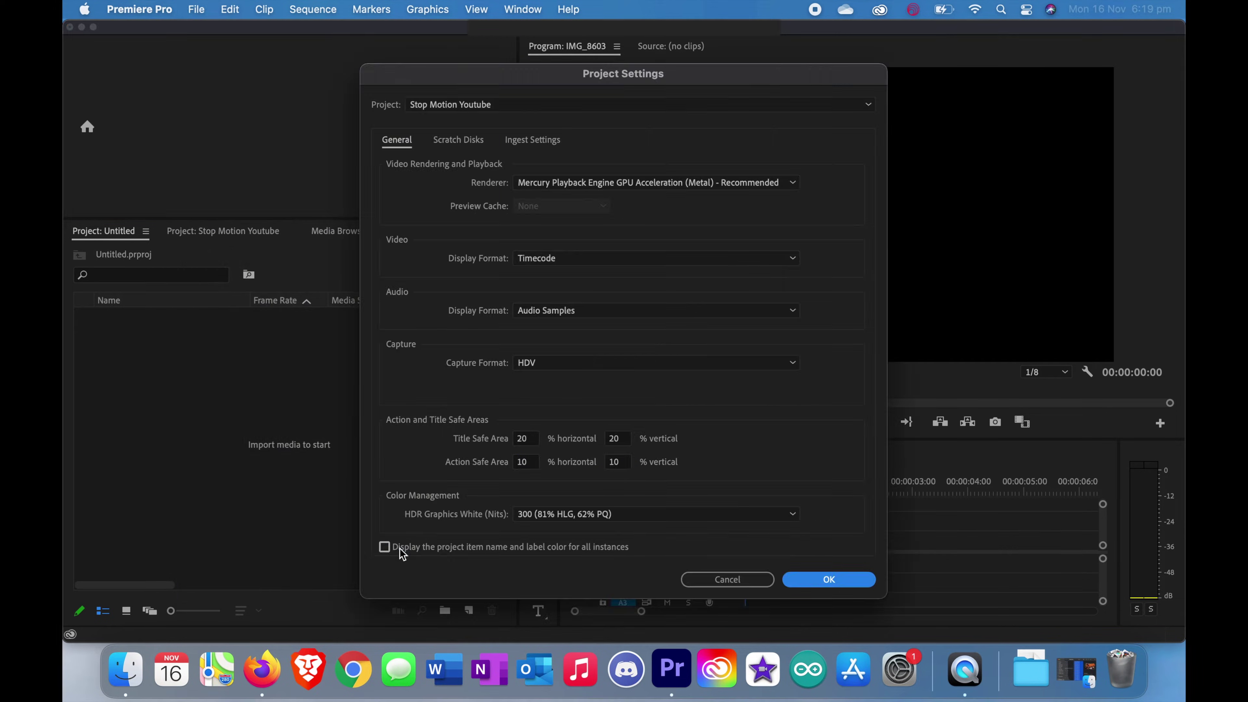
{"action": "left_click", "coordinate": [572, 266]}
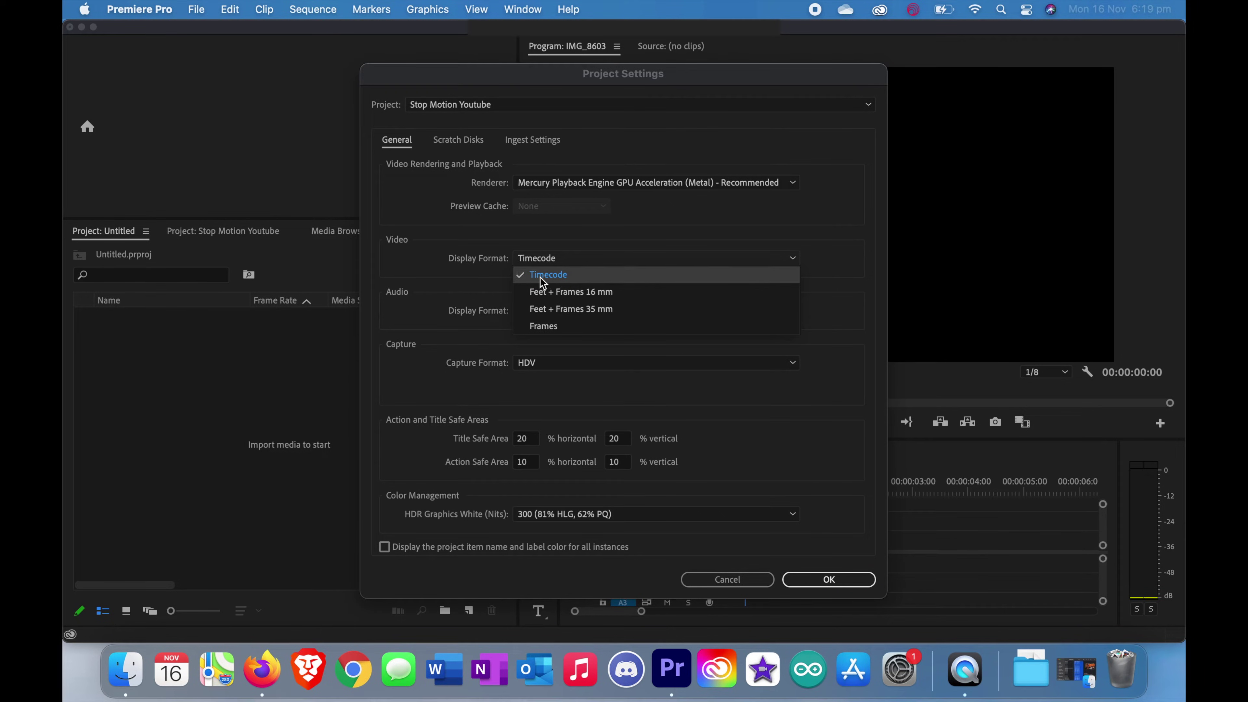
{"action": "left_click", "coordinate": [584, 278]}
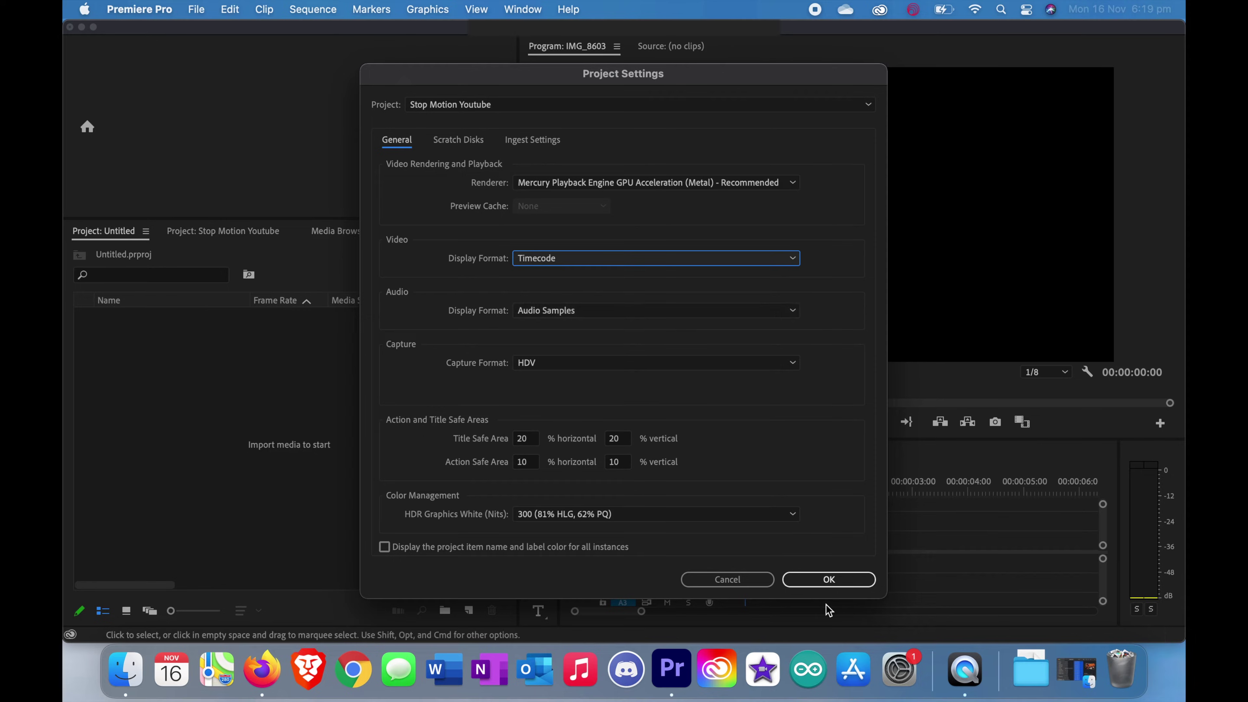
{"action": "left_click", "coordinate": [829, 581]}
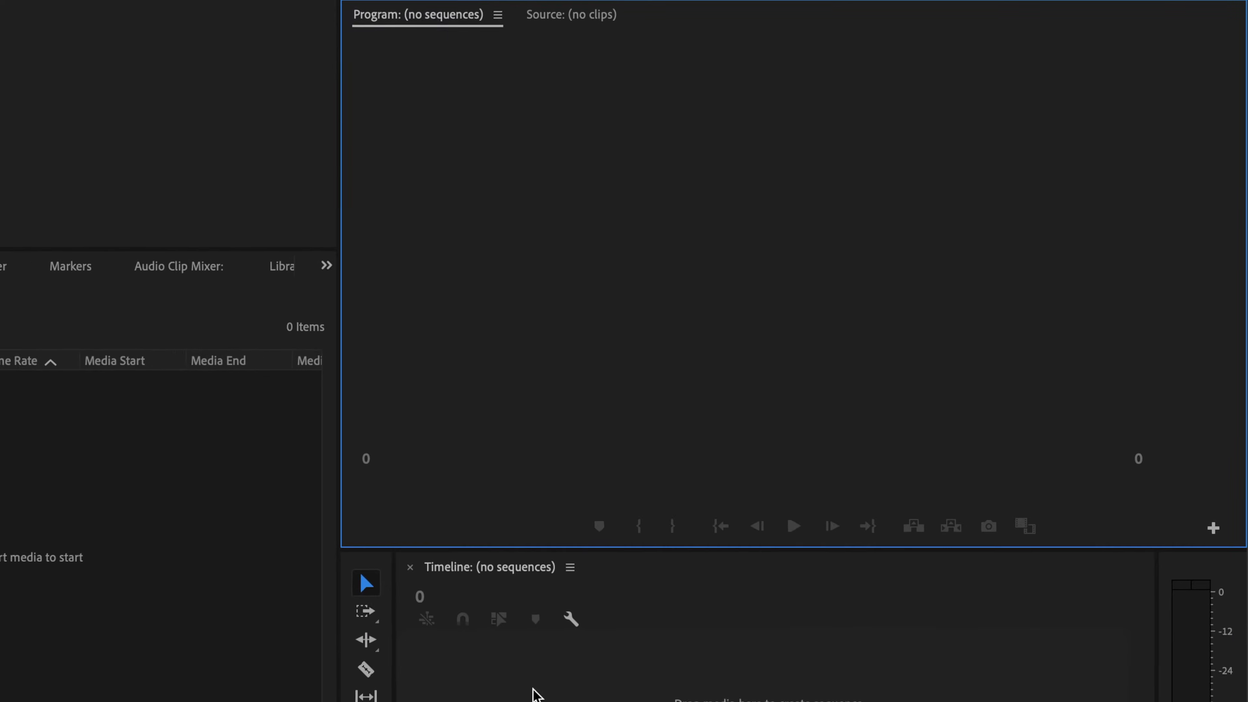
{"action": "left_click", "coordinate": [657, 566]}
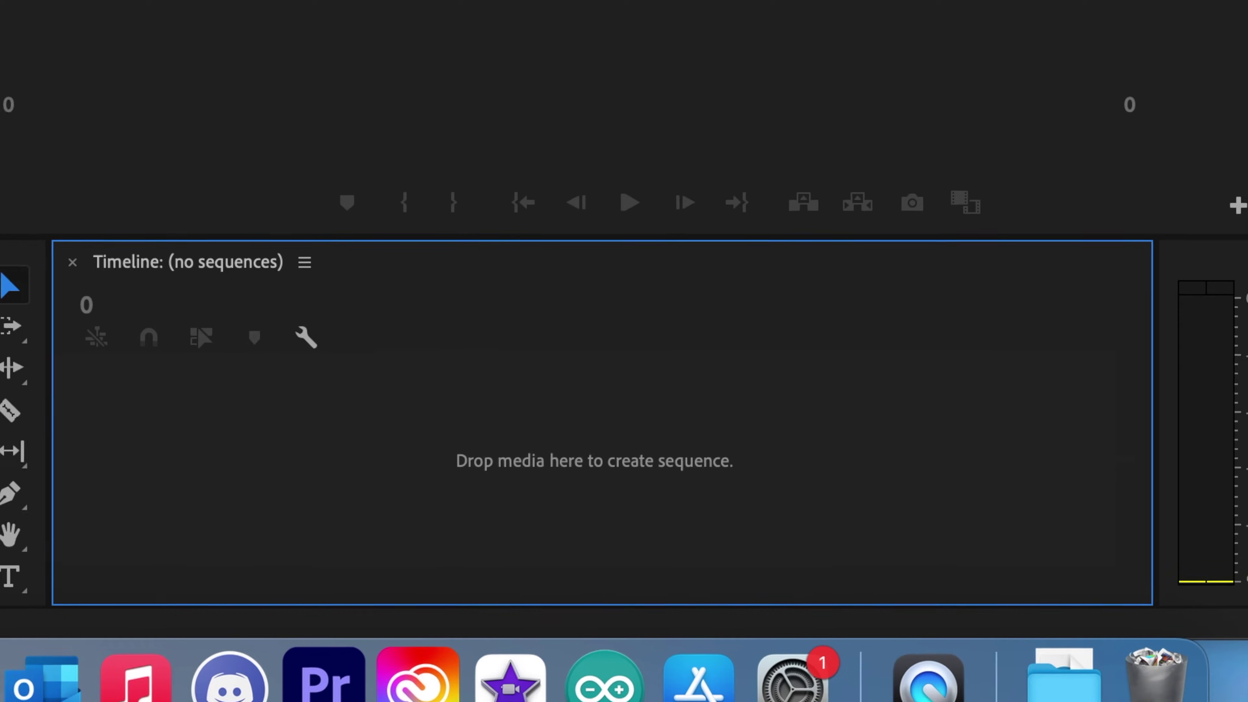
{"action": "left_click", "coordinate": [369, 462]}
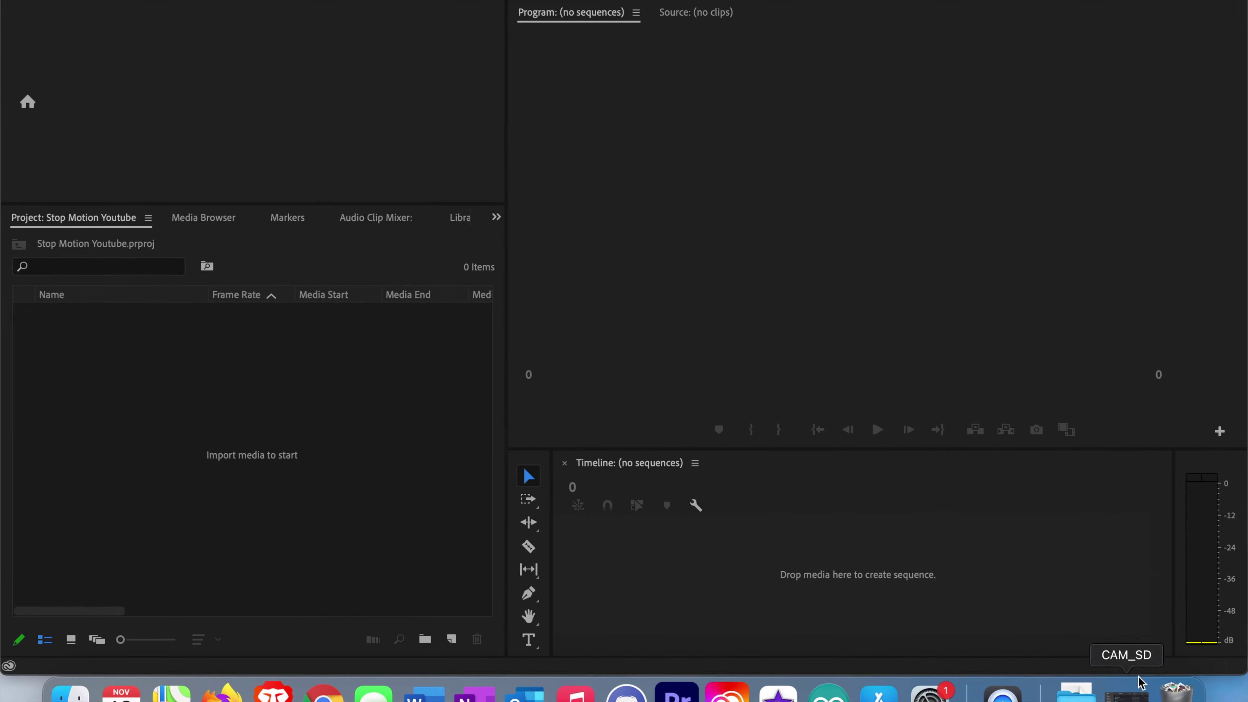
- Browse the CAM_SD card in column view to the DCIM 599YAPHH photo folder
{"action": "left_click", "coordinate": [1116, 673]}
{"action": "left_click", "coordinate": [766, 128]}
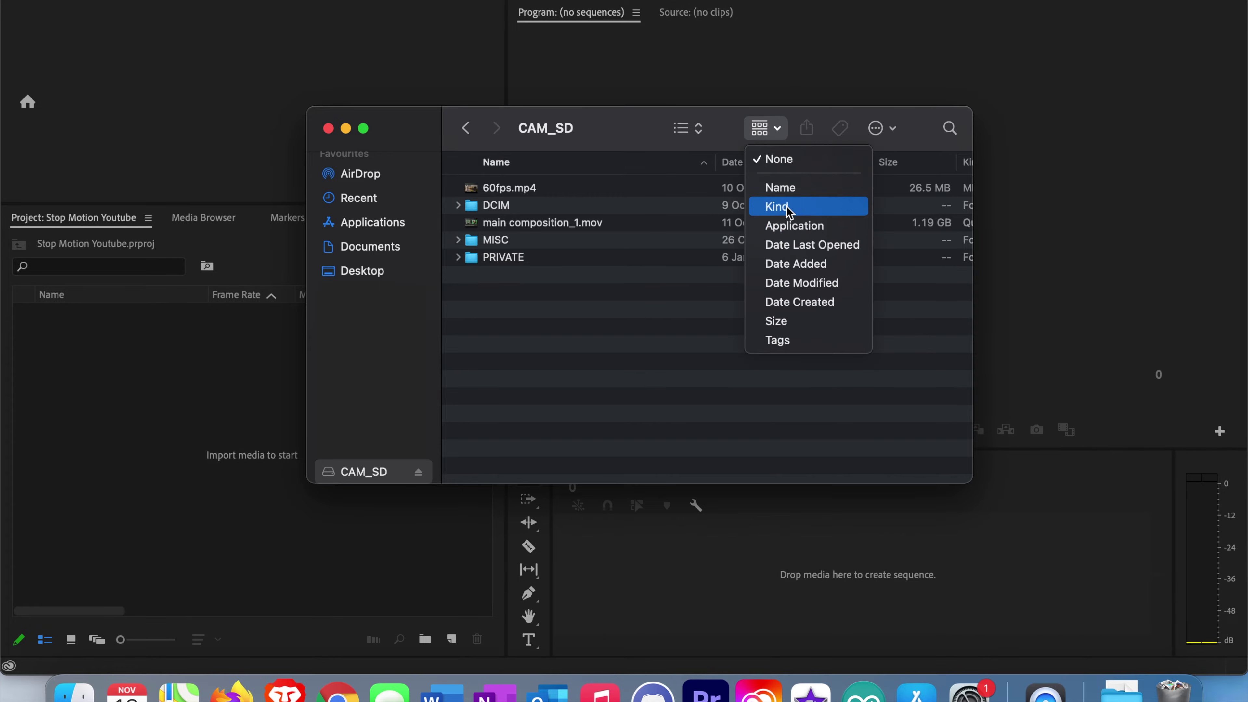
{"action": "left_click", "coordinate": [700, 137]}
{"action": "left_click", "coordinate": [700, 137]}
{"action": "left_click", "coordinate": [709, 148]}
{"action": "left_click", "coordinate": [506, 189]}
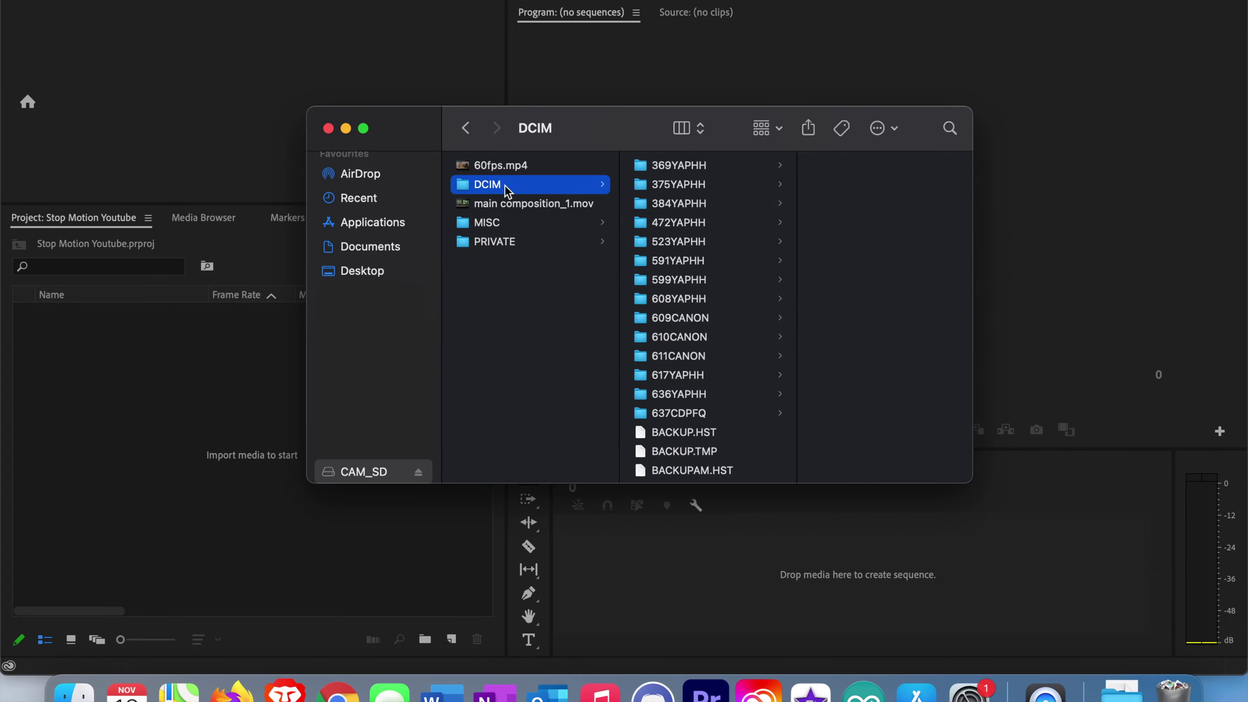
{"action": "left_click", "coordinate": [697, 318]}
{"action": "left_click", "coordinate": [752, 299]}
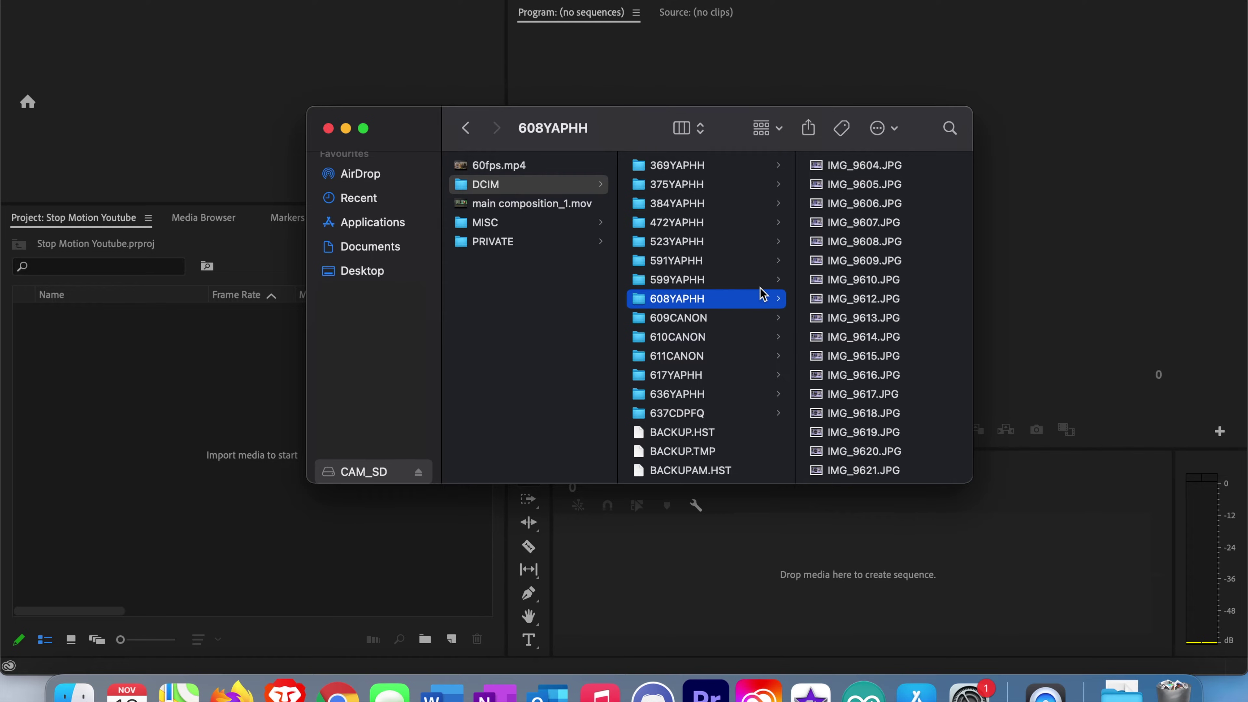
{"action": "left_click", "coordinate": [745, 280]}
- Preview the photos, then drag IMG_8570 through IMG_8603 (34 JPGs) into Premiere's Project panel
{"action": "left_click", "coordinate": [845, 165]}
{"action": "scroll", "coordinate": [688, 240], "scroll_direction": "down", "scroll_amount": 5}
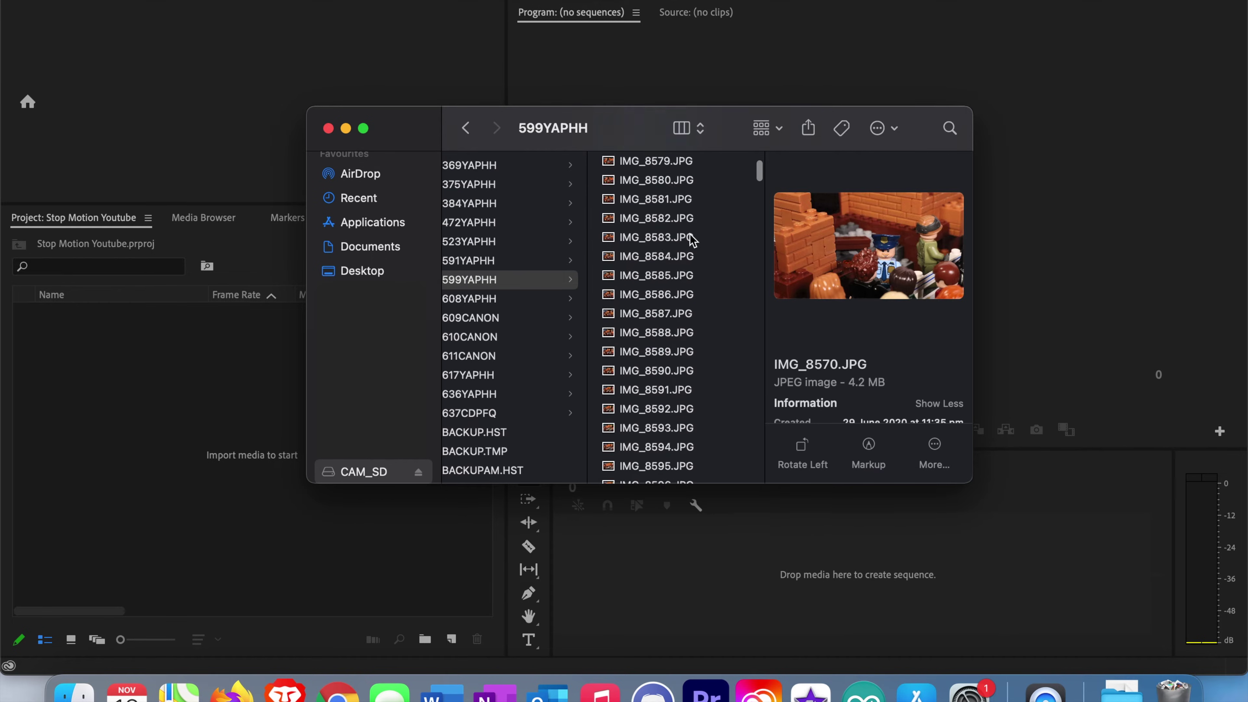
{"action": "left_click", "coordinate": [676, 298]}
{"action": "scroll", "coordinate": [661, 344], "scroll_direction": "down", "scroll_amount": 3}
{"action": "left_click", "coordinate": [658, 189]}
{"action": "left_click", "coordinate": [658, 409]}
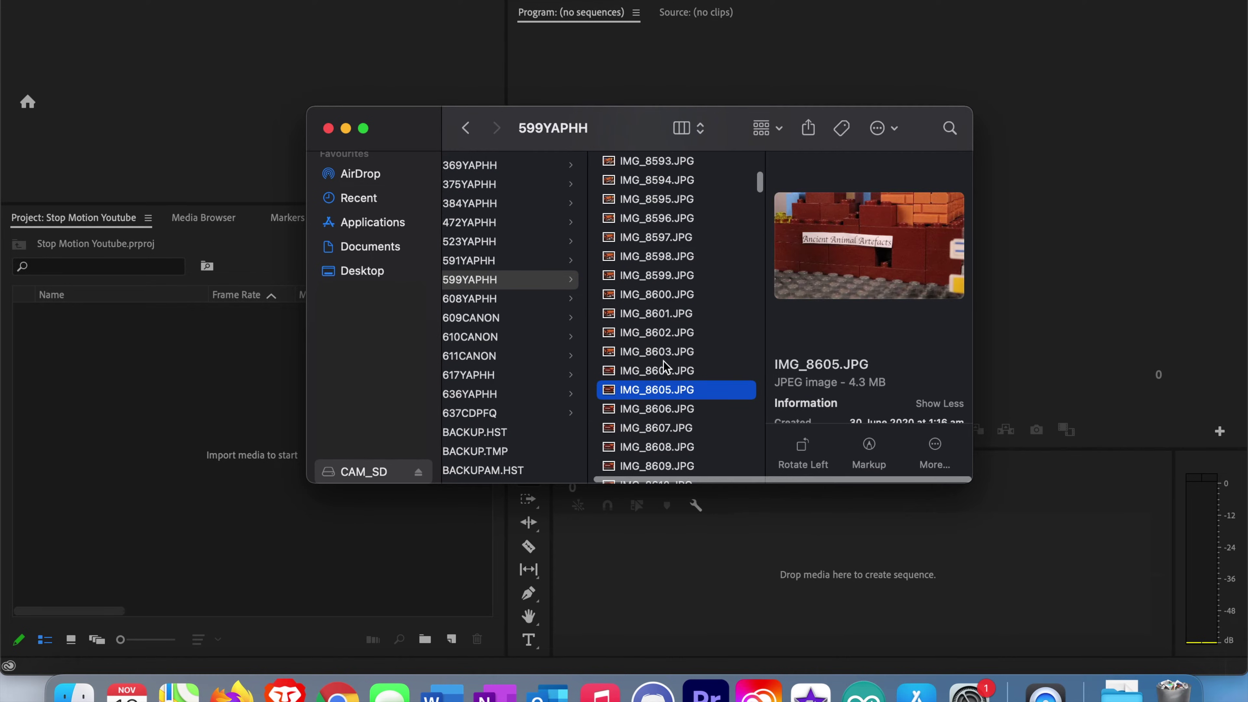
{"action": "left_click", "coordinate": [659, 370]}
{"action": "left_click", "coordinate": [673, 313]}
{"action": "key", "text": "Down"}
{"action": "key", "text": "Down"}
{"action": "key", "text": "Down"}
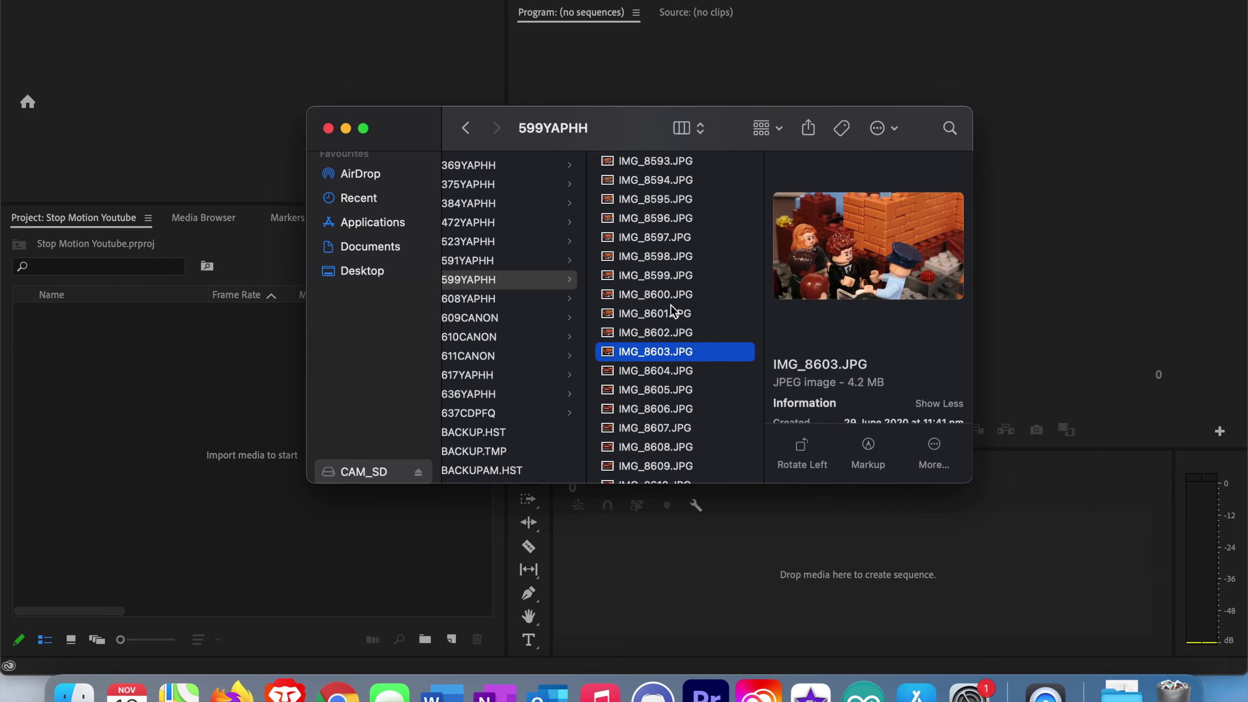
{"action": "key", "text": "Up"}
{"action": "scroll", "coordinate": [685, 313], "scroll_direction": "up", "scroll_amount": 10}
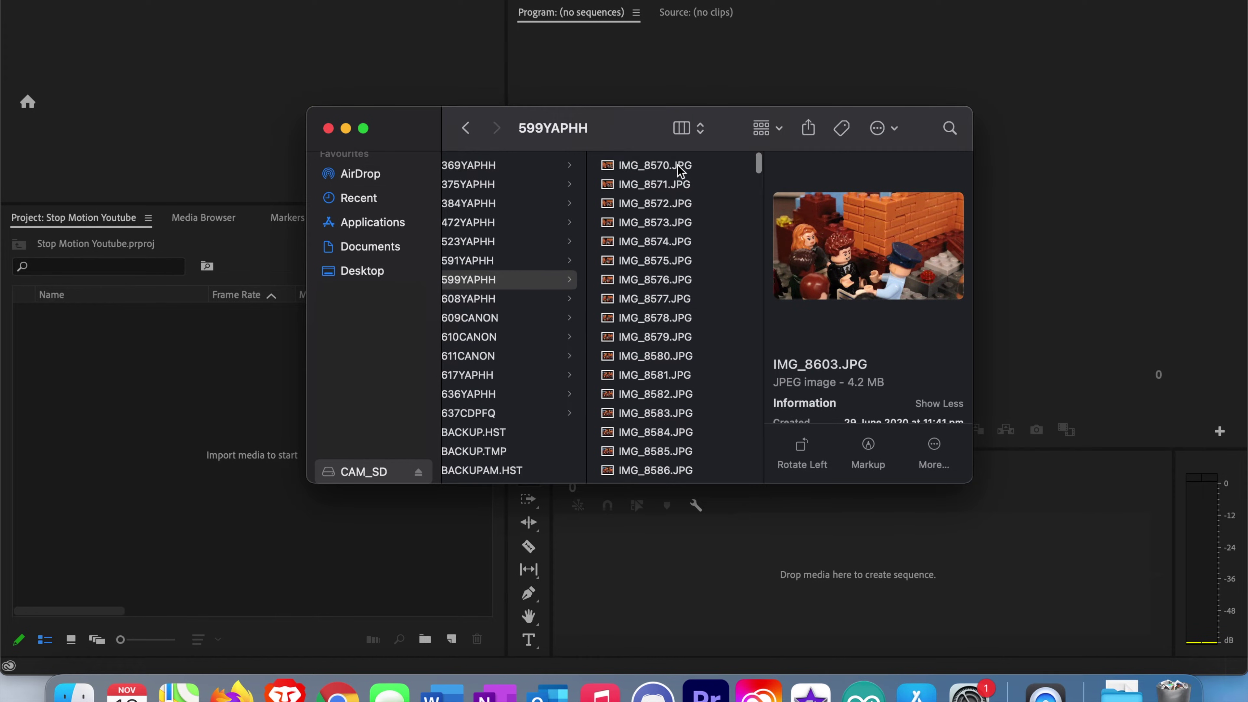
{"action": "left_click", "coordinate": [680, 170], "text": "shift"}
{"action": "left_click_drag", "start_coordinate": [688, 265], "coordinate": [186, 428]}
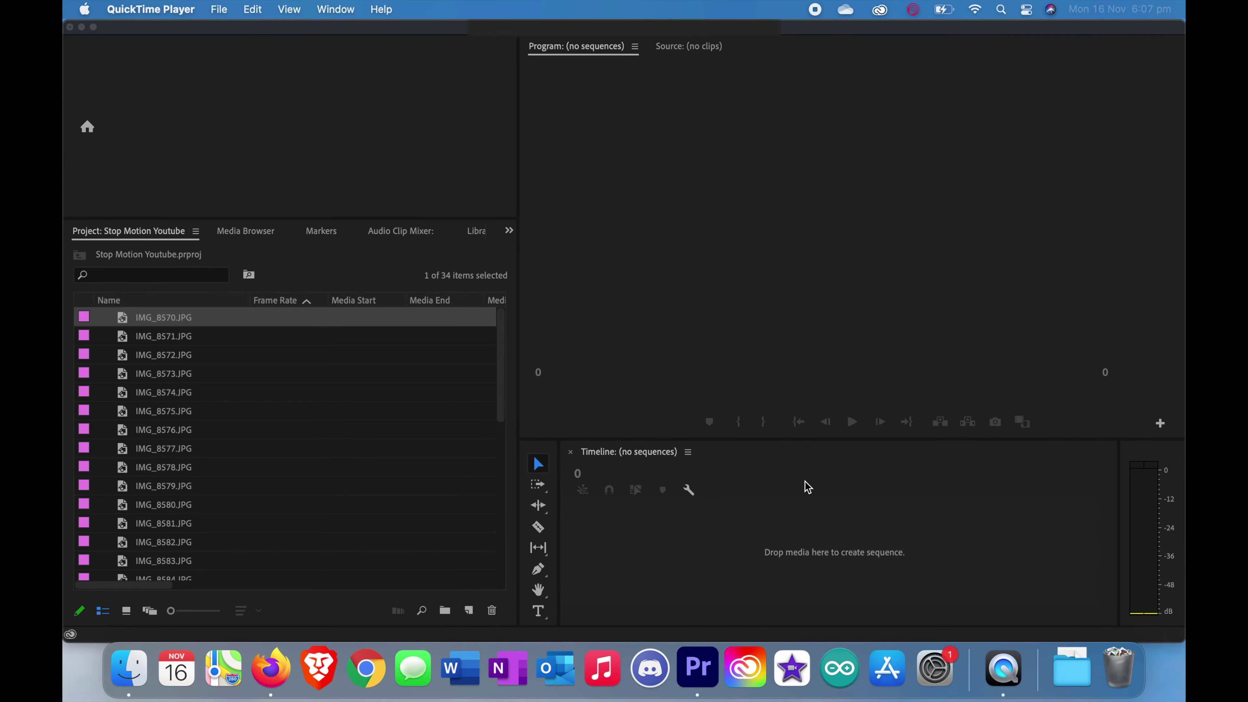
- Select IMG_8570.JPG through IMG_8603.JPG, all 34 stills, in the Project panel
{"action": "left_click", "coordinate": [736, 386]}
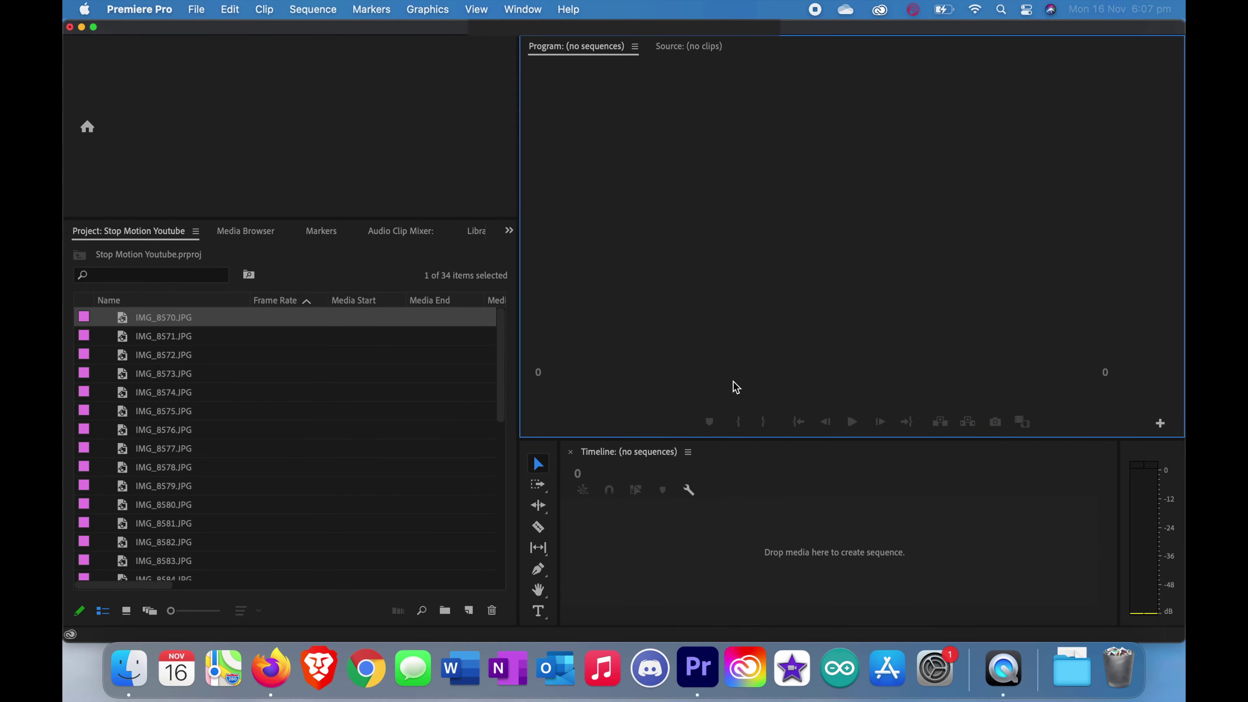
{"action": "left_click", "coordinate": [321, 320]}
{"action": "left_click", "coordinate": [218, 323]}
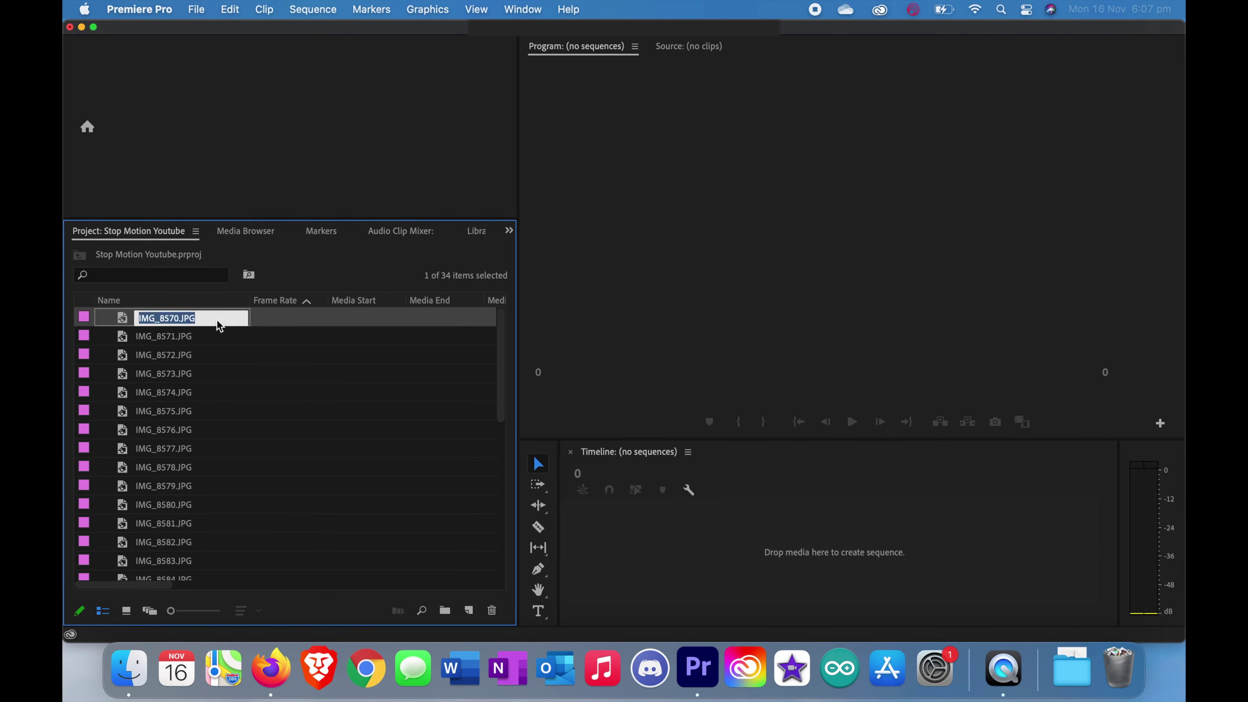
{"action": "left_click", "coordinate": [287, 320]}
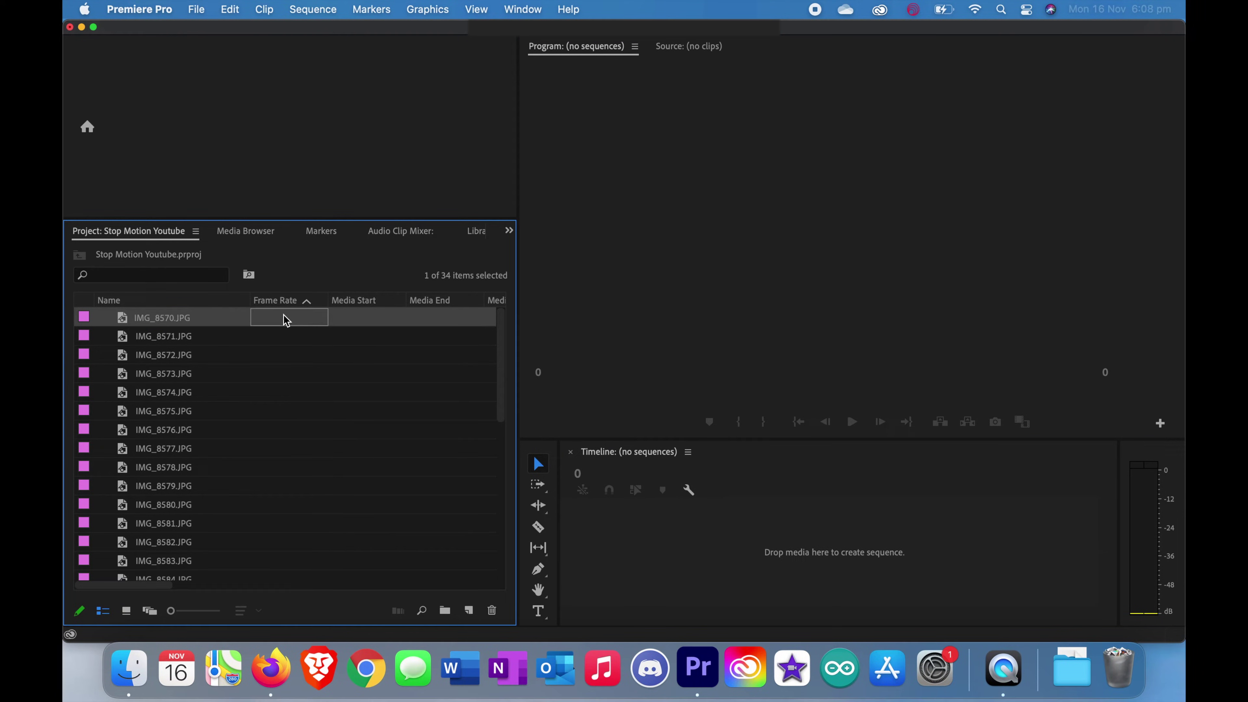
{"action": "scroll", "coordinate": [291, 348], "scroll_direction": "down", "scroll_amount": 7}
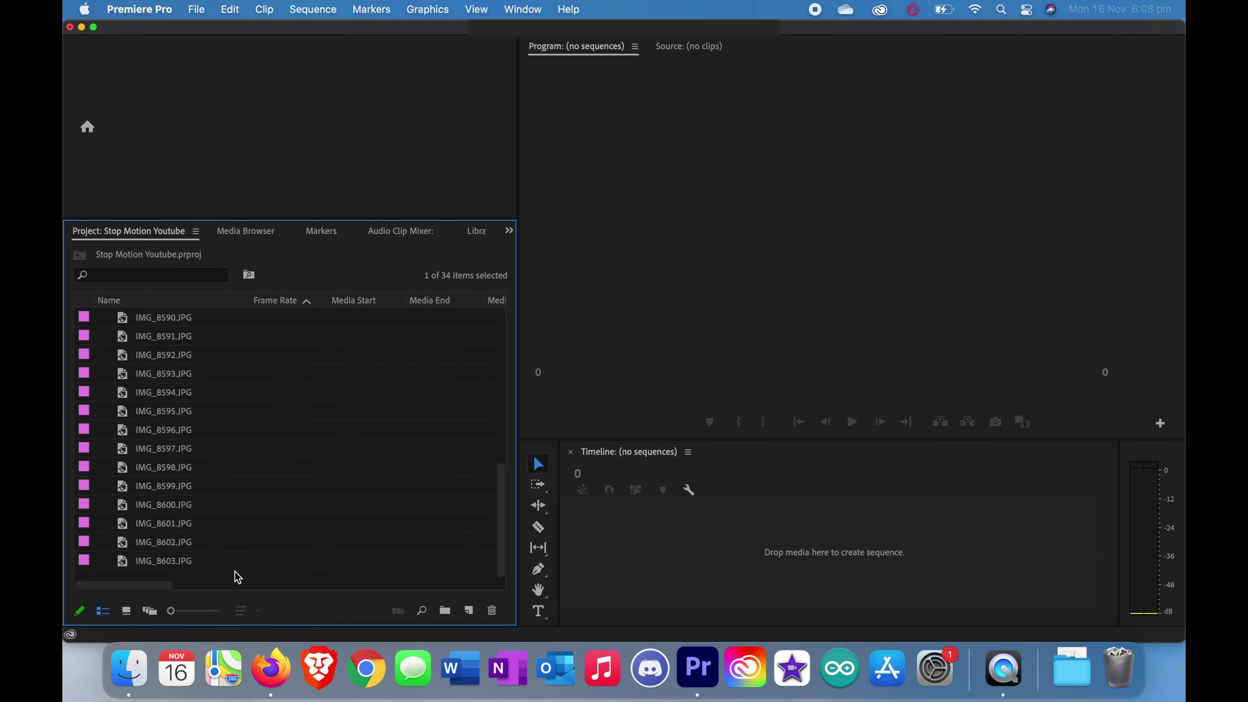
{"action": "left_click", "coordinate": [265, 562], "text": "shift"}
{"action": "scroll", "coordinate": [270, 498], "scroll_direction": "up", "scroll_amount": 7}
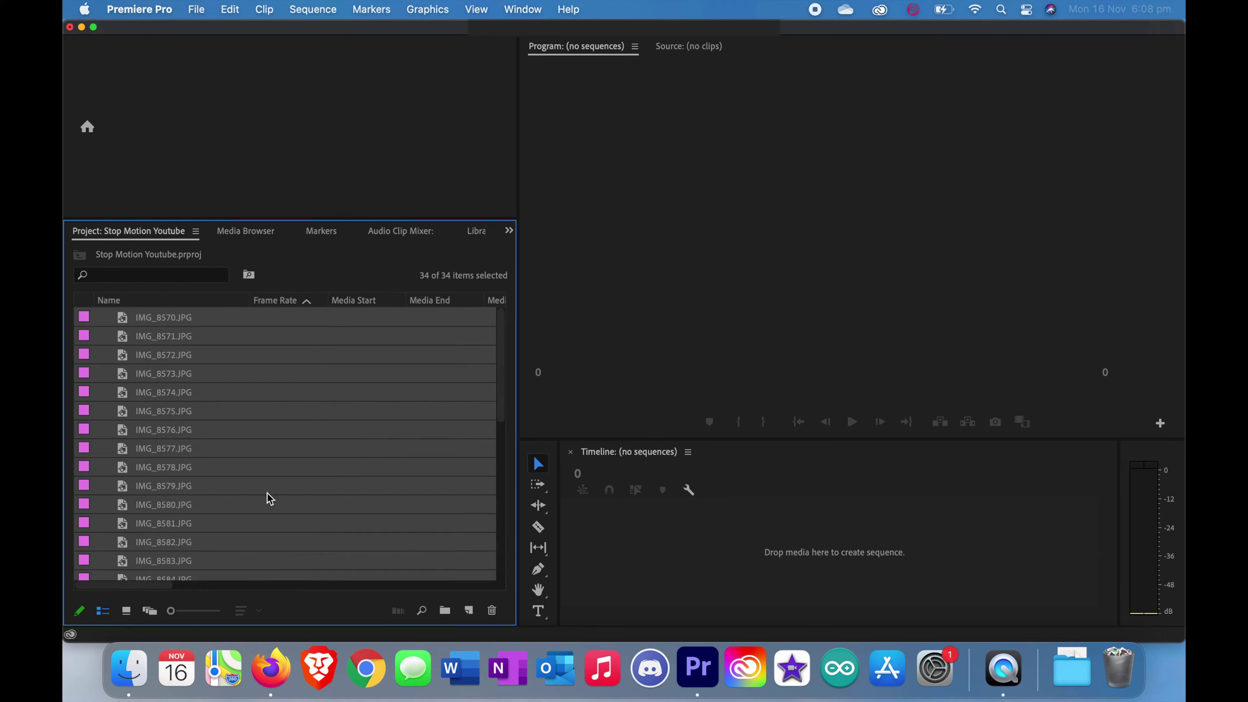
- Drop the 34 selected photos onto the Timeline to build the IMG_8603 sequence
{"action": "left_click_drag", "start_coordinate": [225, 325], "coordinate": [603, 546]}
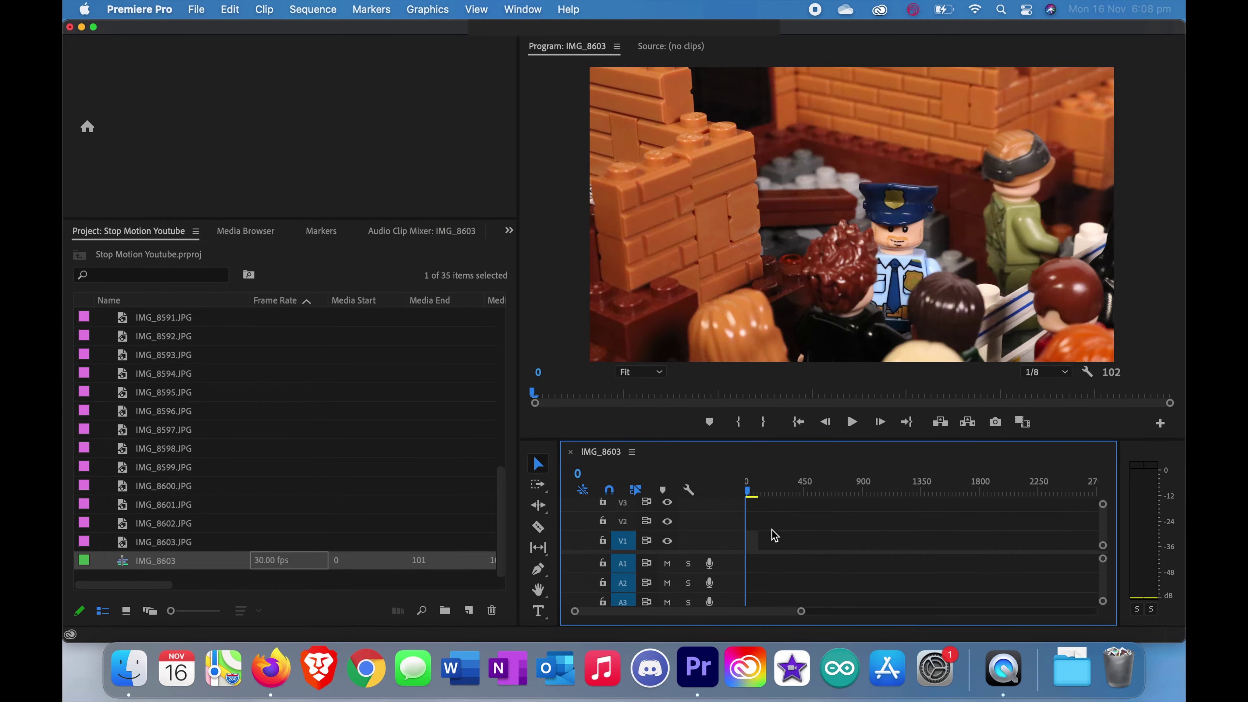
{"action": "scroll", "coordinate": [781, 532], "scroll_direction": "up", "scroll_amount": 5}
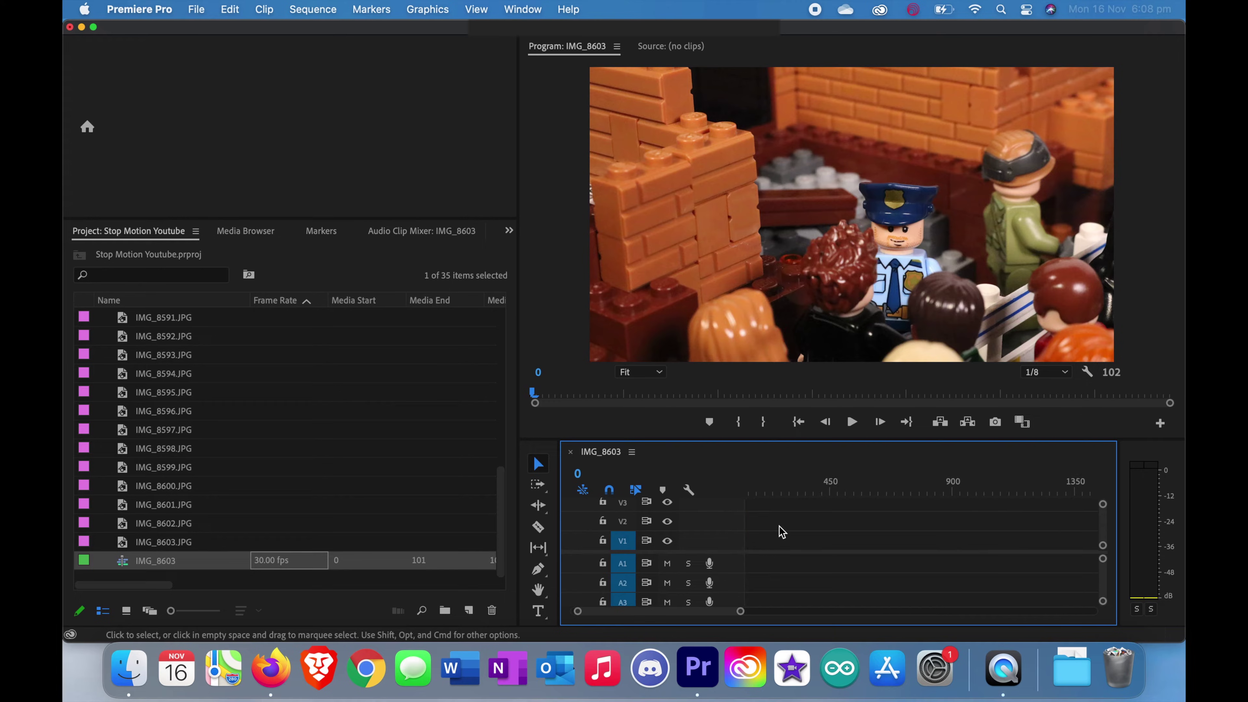
{"action": "scroll", "coordinate": [781, 532], "scroll_direction": "left", "scroll_amount": 5}
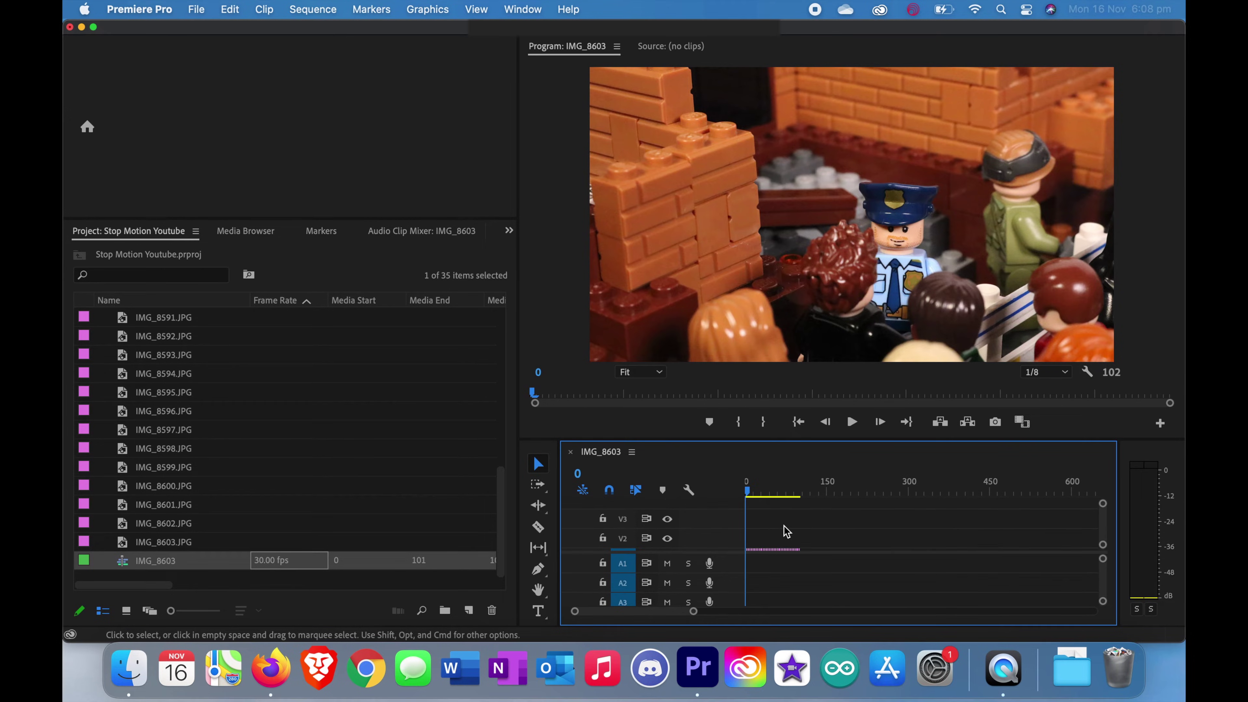
{"action": "scroll", "coordinate": [783, 525], "scroll_direction": "down", "scroll_amount": 2}
{"action": "scroll", "coordinate": [783, 525], "scroll_direction": "up", "scroll_amount": 6}
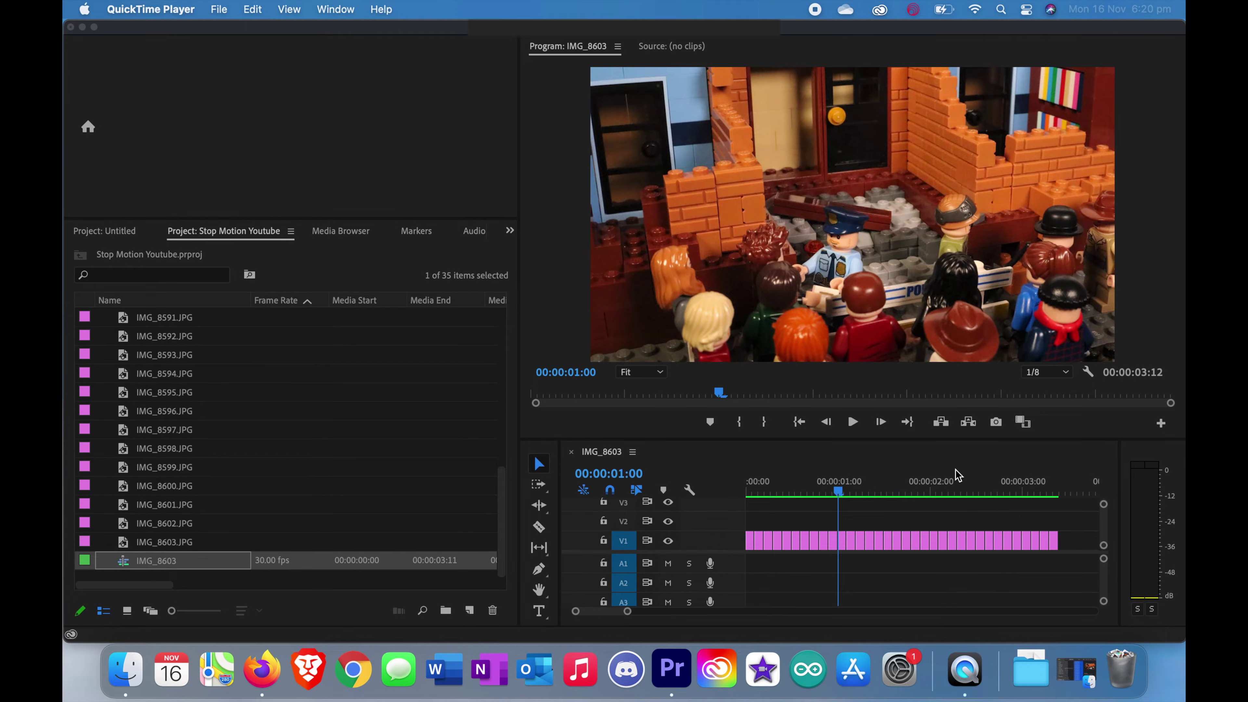
- Zoom the timeline in and play the sequence through to frame 102
{"action": "left_click", "coordinate": [818, 526]}
{"action": "scroll", "coordinate": [811, 523], "scroll_direction": "up", "scroll_amount": 4}
{"action": "scroll", "coordinate": [810, 524], "scroll_direction": "down", "scroll_amount": 4}
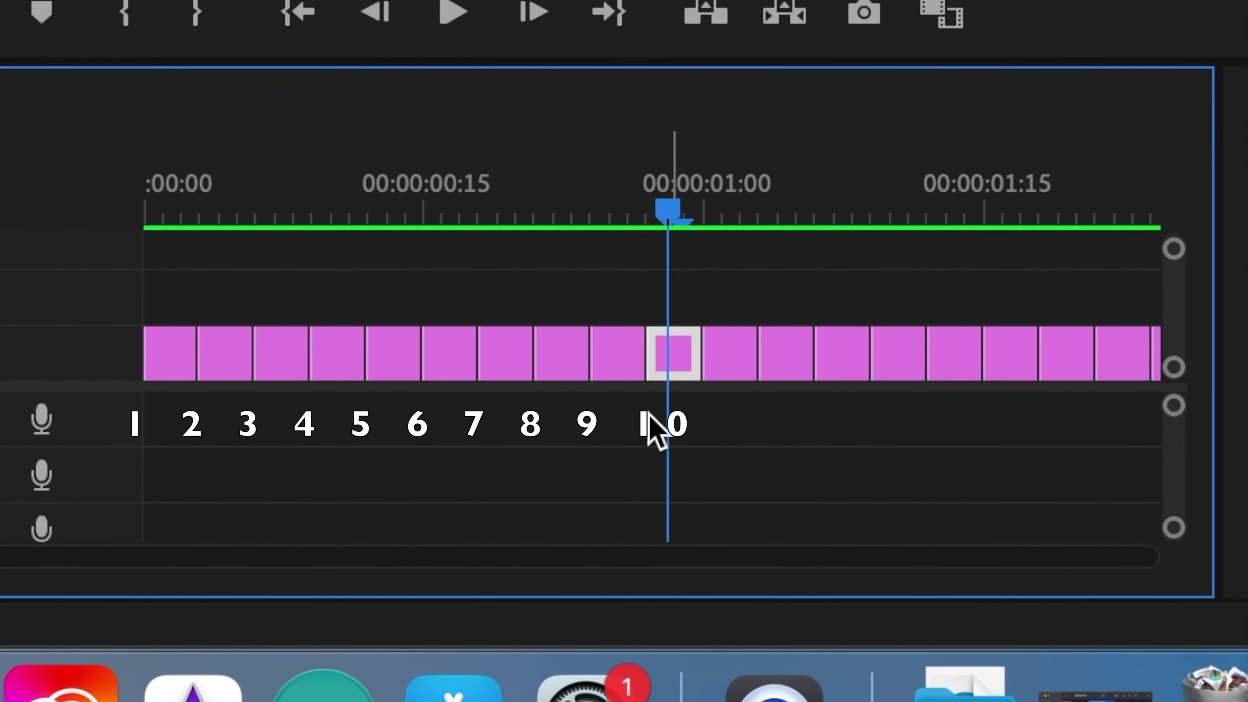
{"action": "left_click_drag", "start_coordinate": [668, 354], "coordinate": [504, 371]}
{"action": "left_click", "coordinate": [425, 354]}
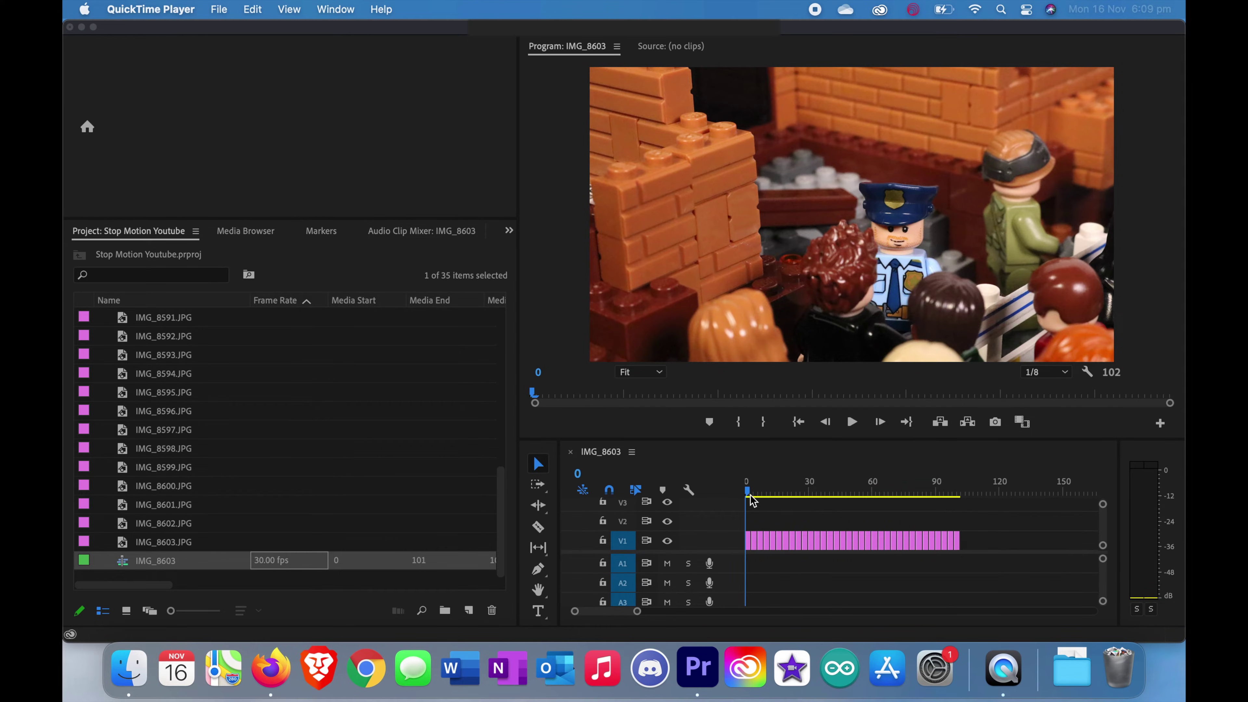
{"action": "left_click", "coordinate": [747, 490]}
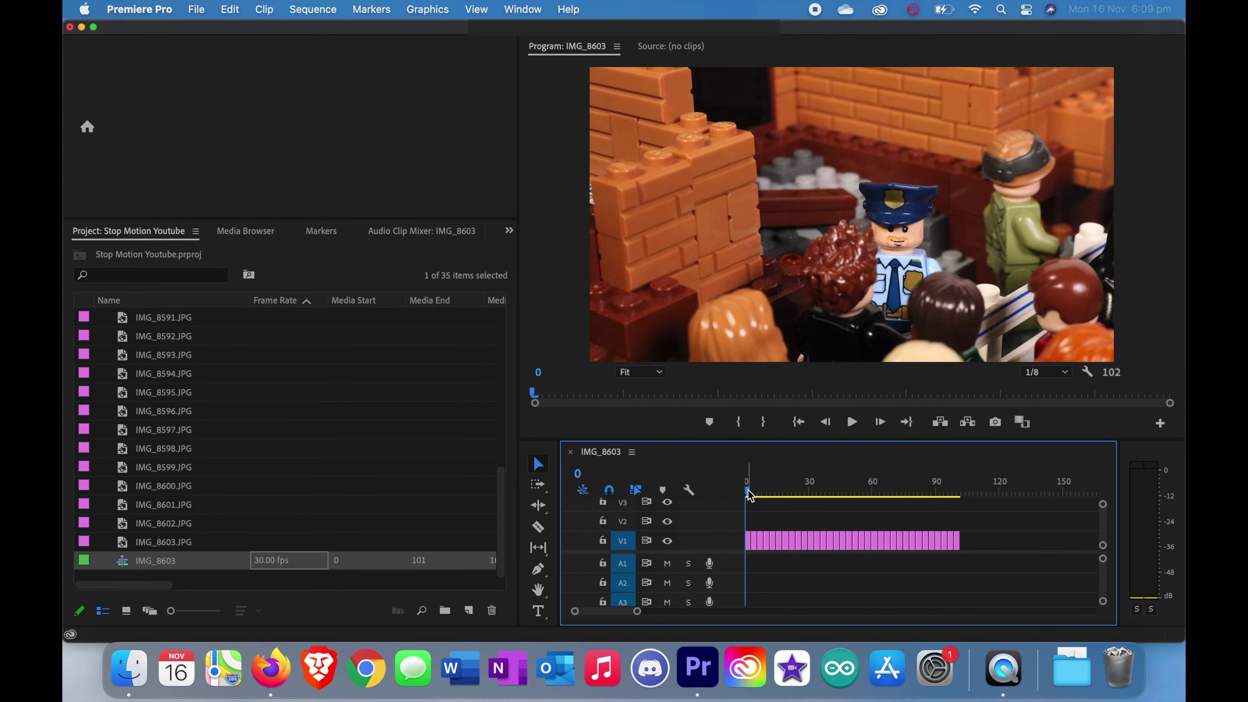
{"action": "key", "text": "space"}
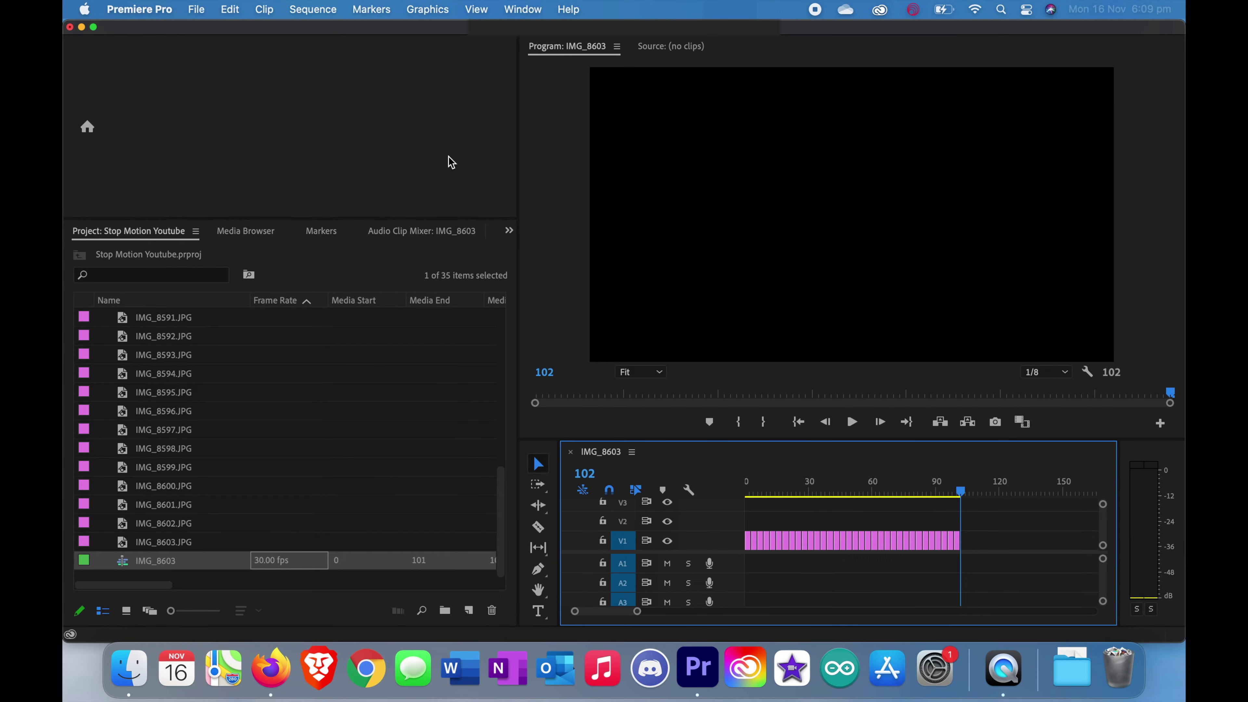
- Render the IMG_8603 sequence In to Out and play the 00:00:03:12 result from the start
{"action": "left_click", "coordinate": [264, 7]}
{"action": "mouse_move", "coordinate": [296, 6]}
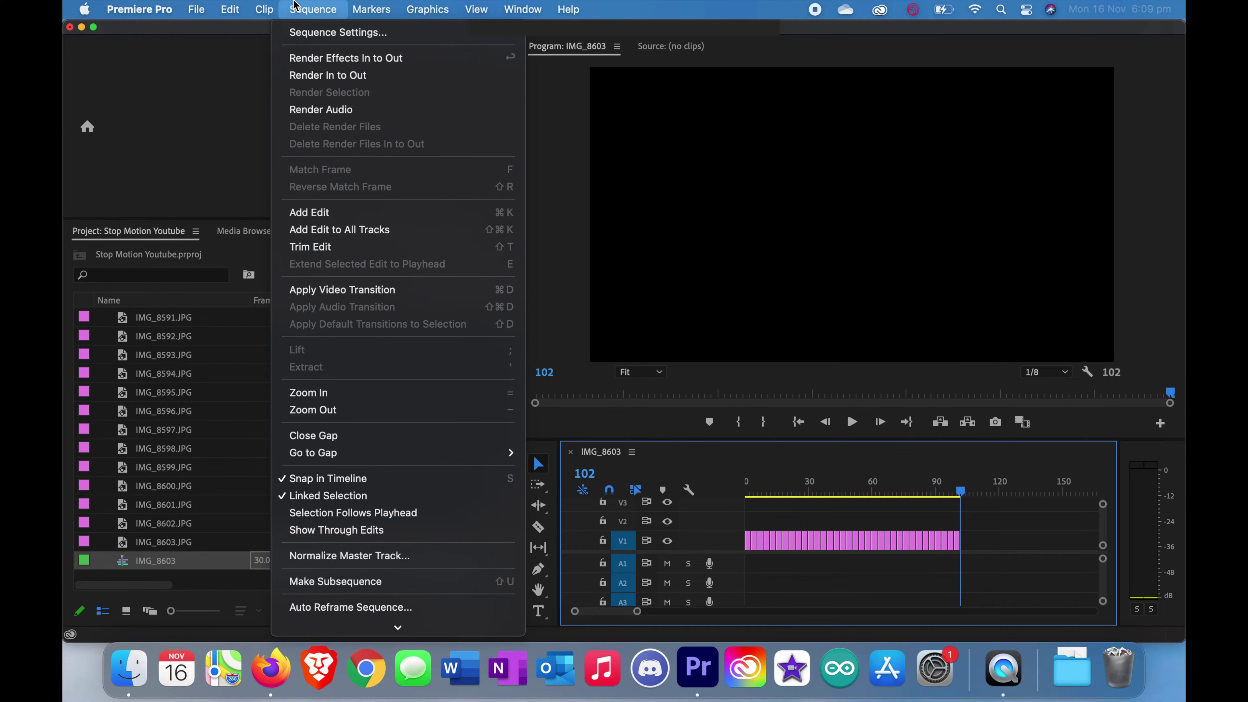
{"action": "left_click", "coordinate": [329, 76]}
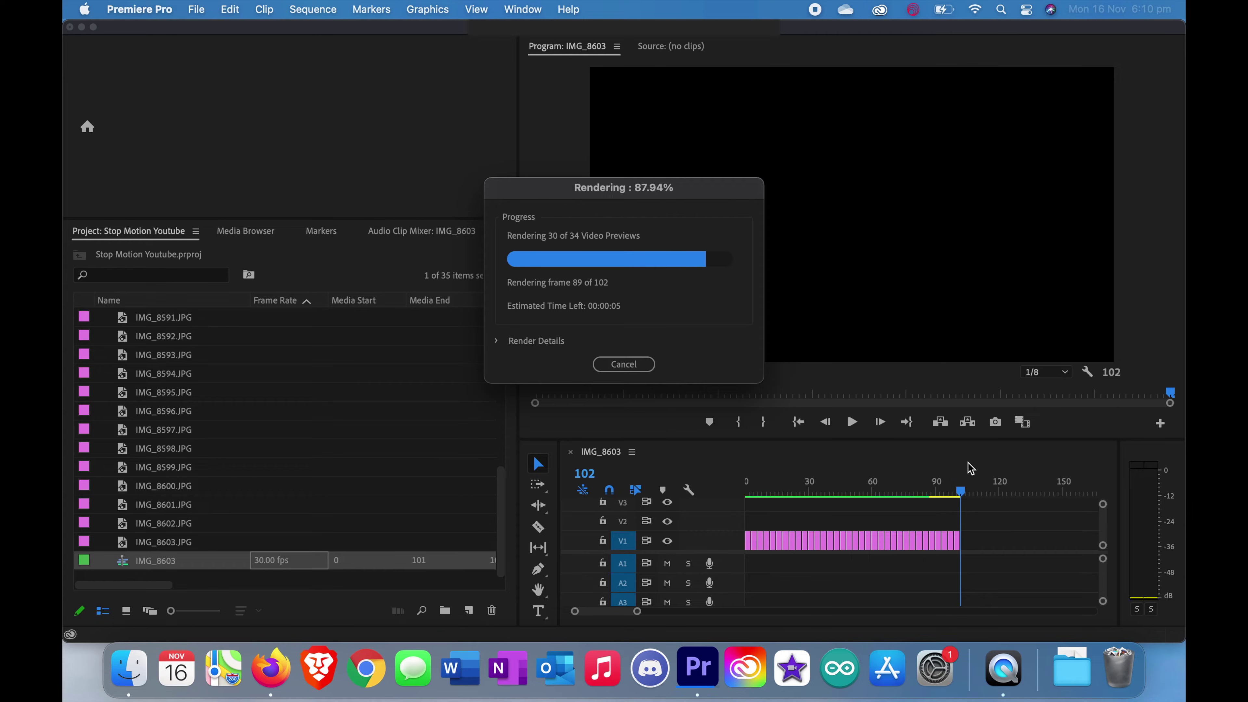
{"action": "left_click_drag", "start_coordinate": [961, 492], "coordinate": [759, 490]}
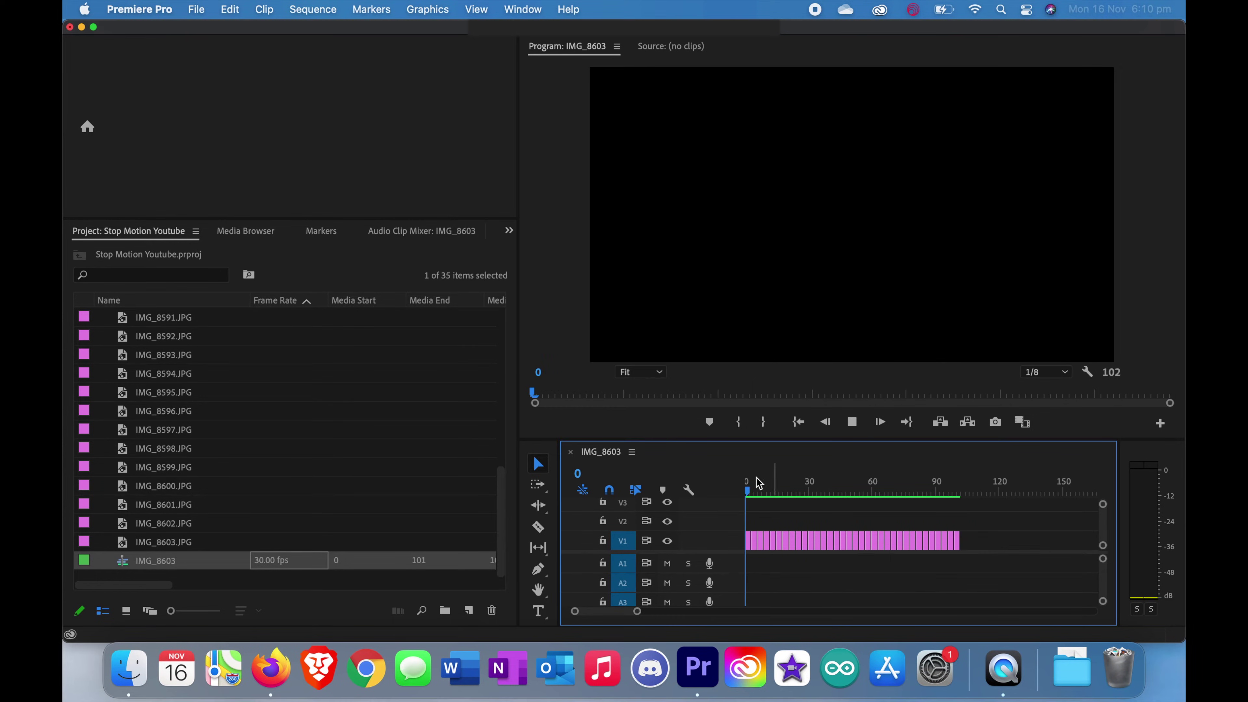
{"action": "key", "text": "space"}
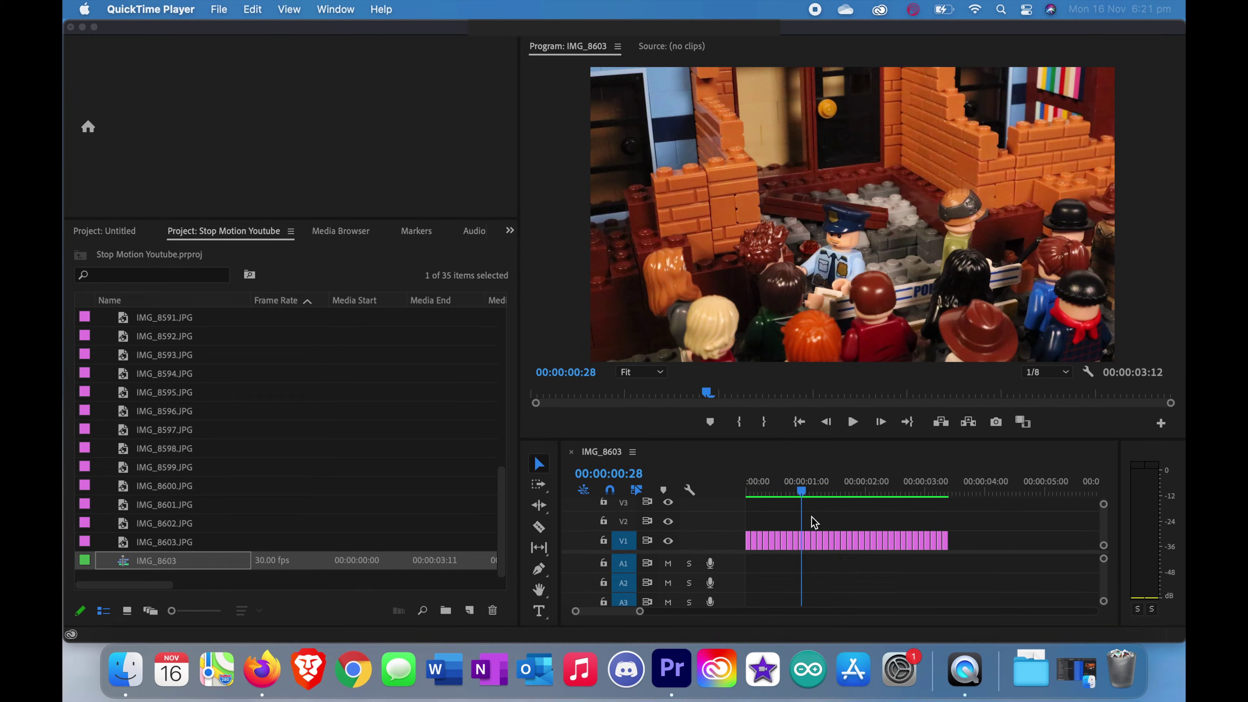
- Nest all clips on V1 into a sequence named 'Stop Motion Part'
{"action": "left_click", "coordinate": [824, 516]}
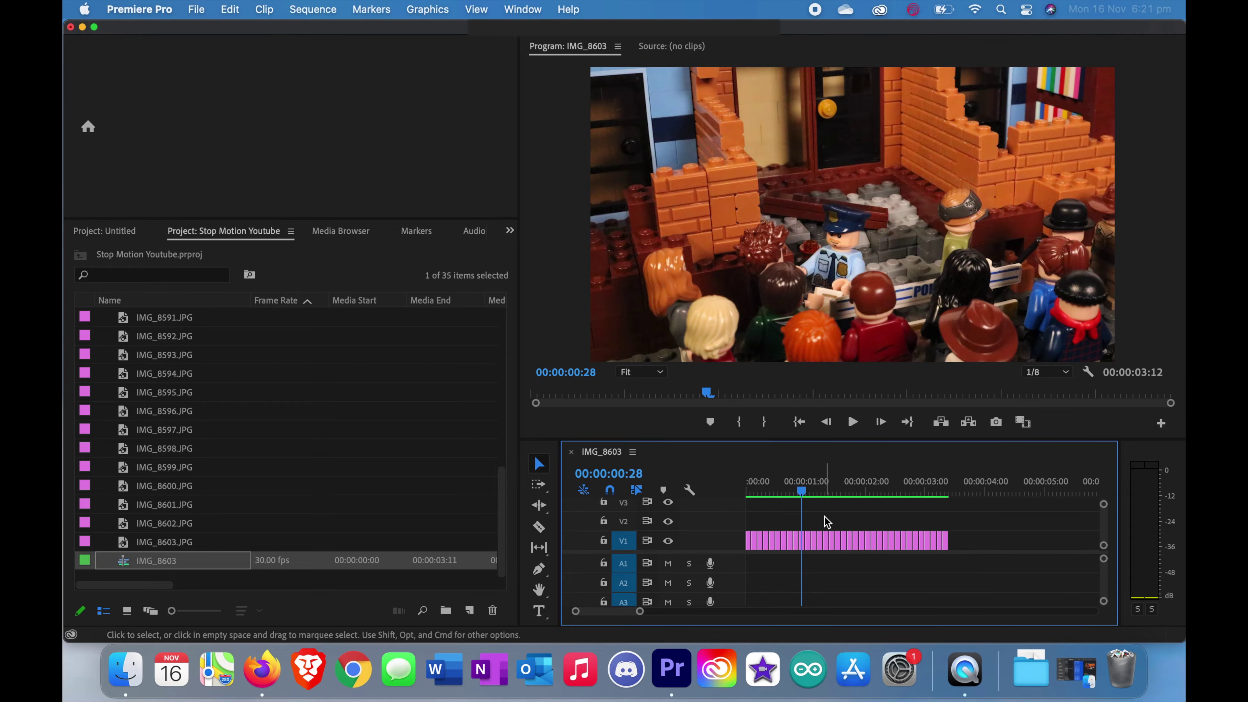
{"action": "key", "text": "super+a"}
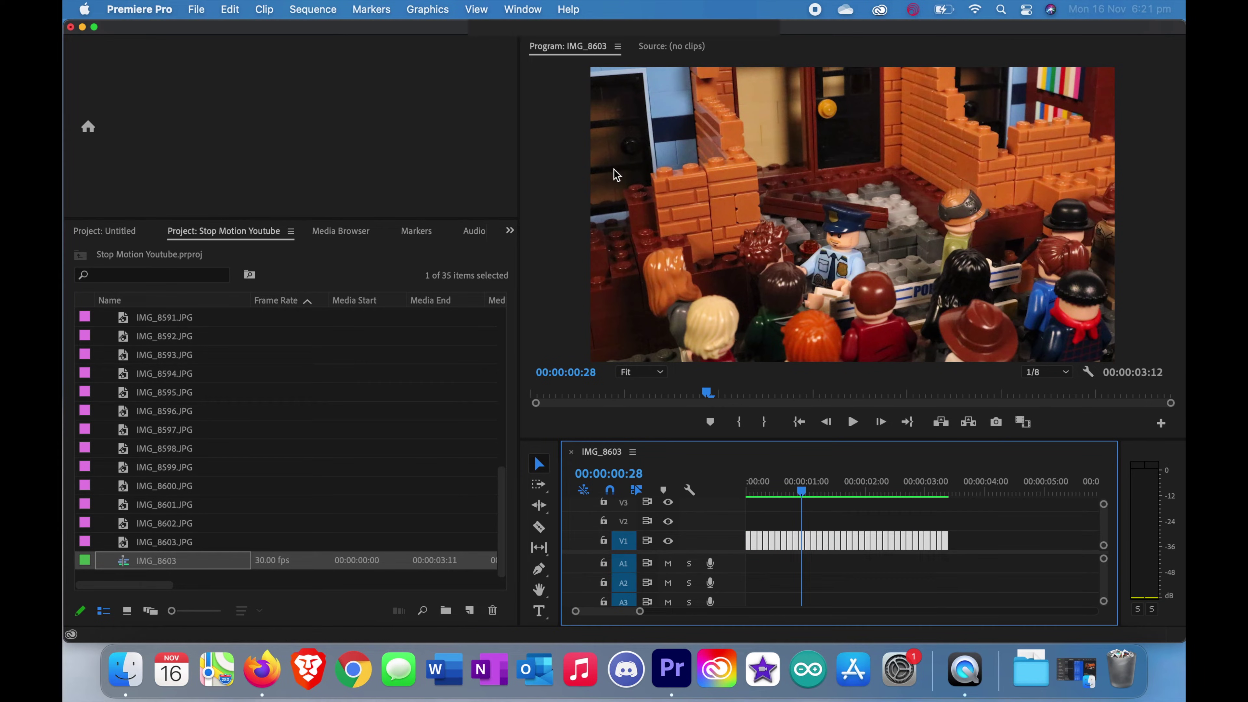
{"action": "left_click", "coordinate": [262, 9]}
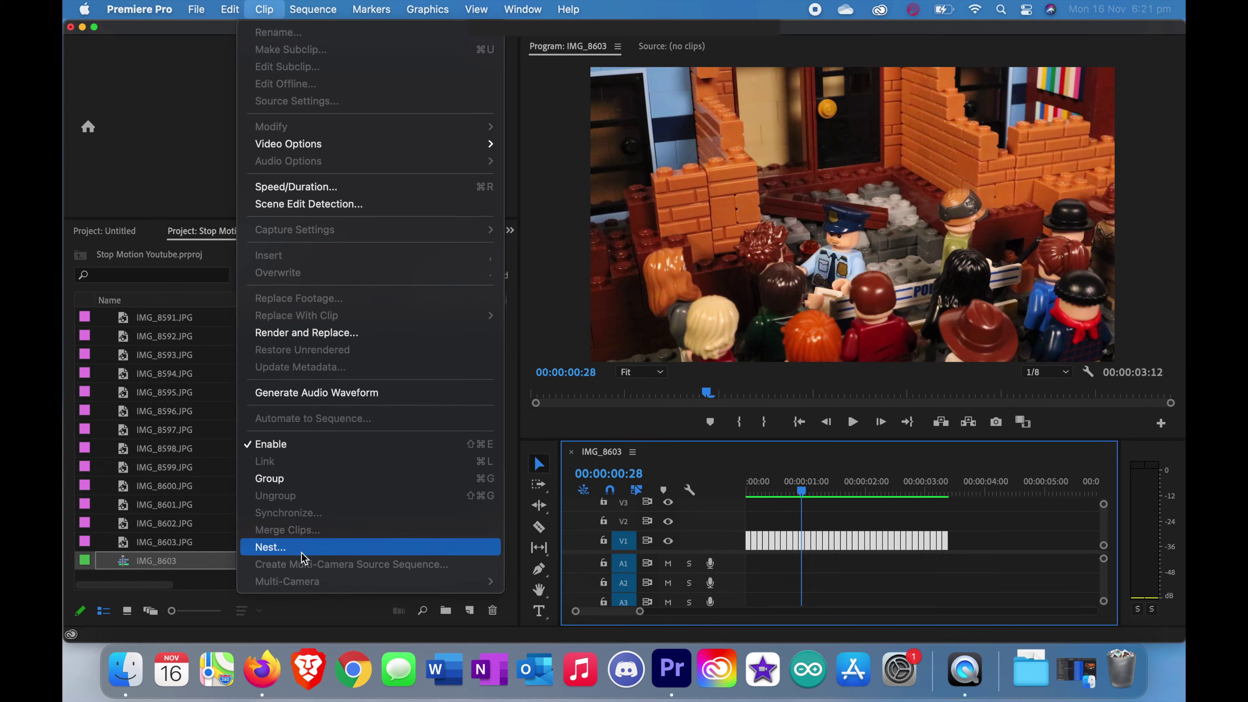
{"action": "left_click", "coordinate": [312, 554]}
{"action": "type", "text": "St"}
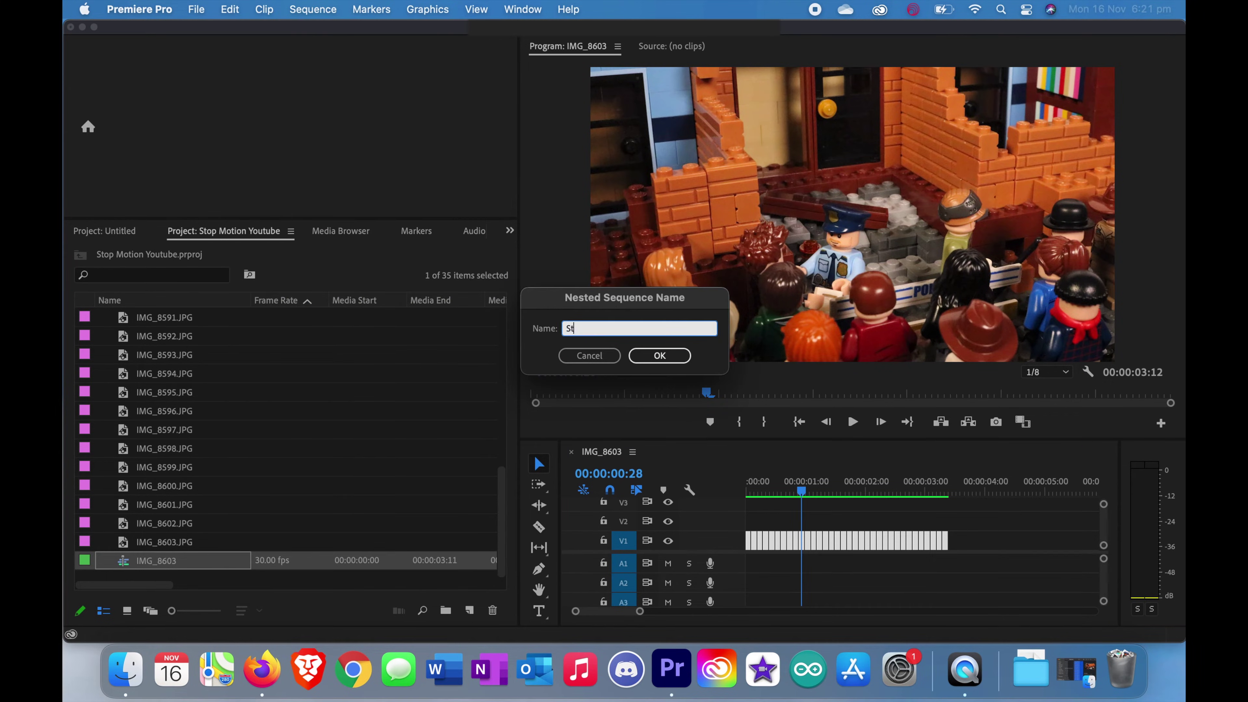
{"action": "type", "text": "op Motion Part"}
{"action": "key", "text": "Return"}
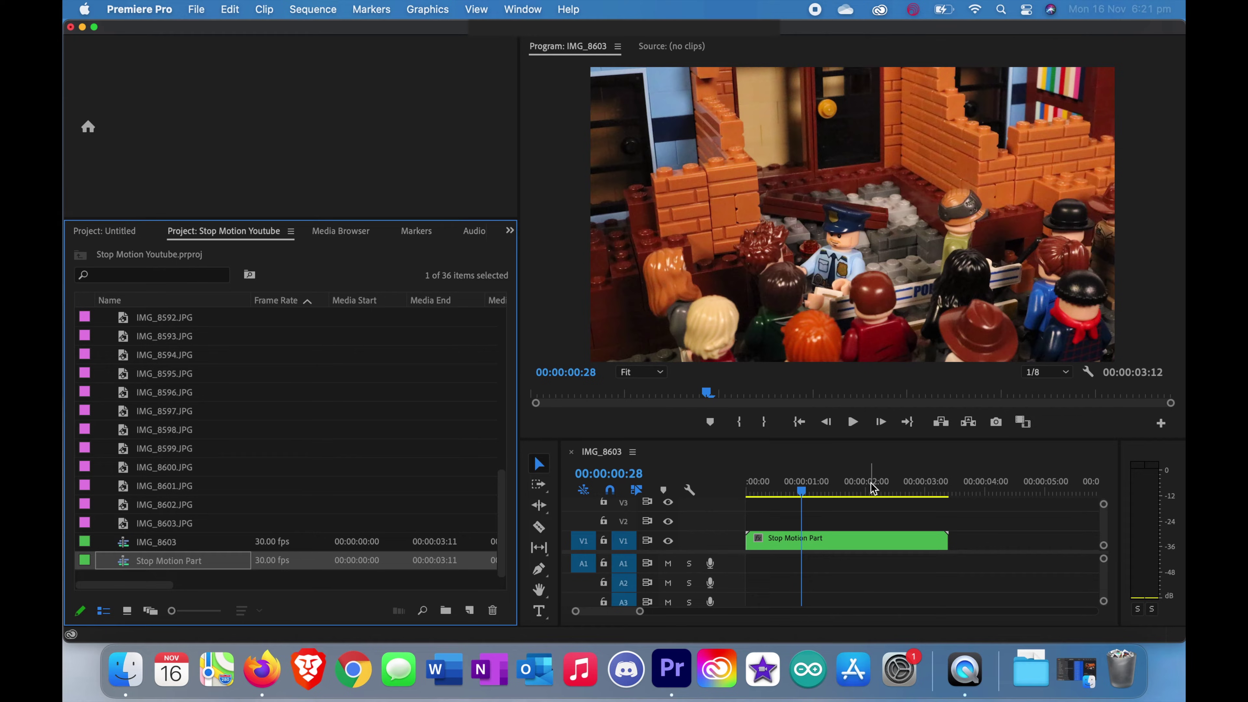
- Scrub back to the start, zoom the timeline out, and select the Stop Motion Part clip
{"action": "scroll", "coordinate": [861, 536], "scroll_direction": "up", "scroll_amount": 4}
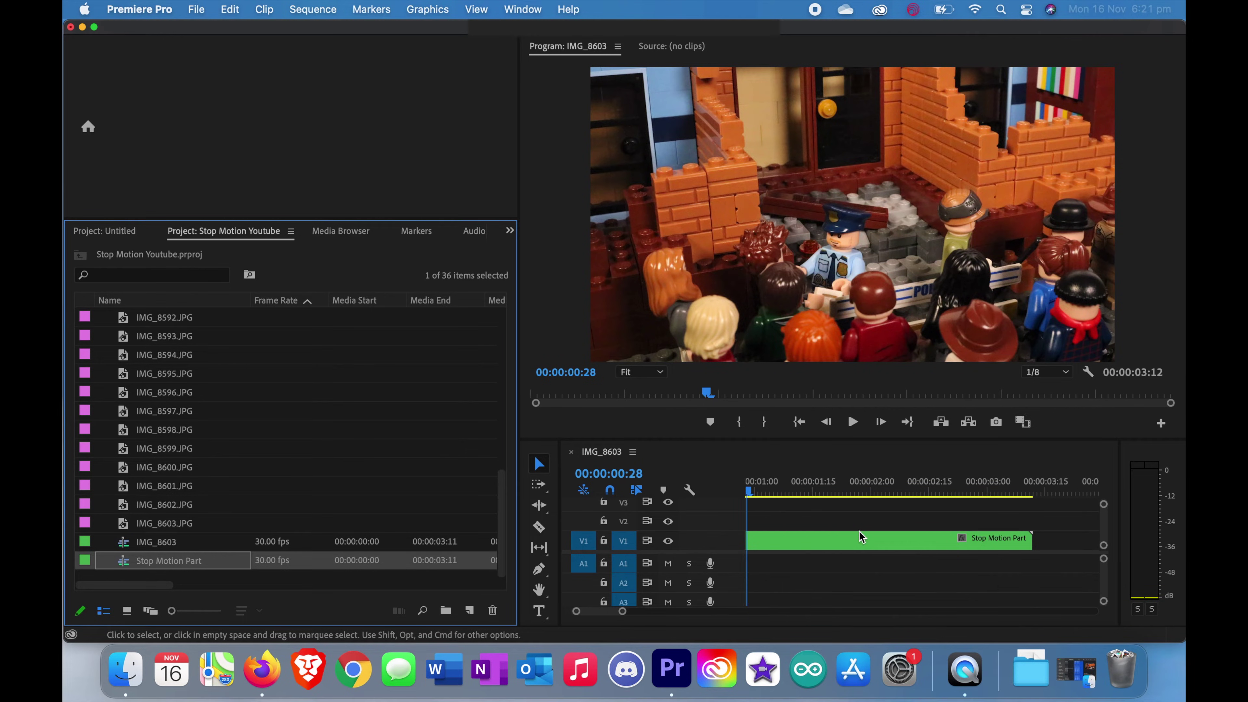
{"action": "scroll", "coordinate": [861, 536], "scroll_direction": "left", "scroll_amount": 3}
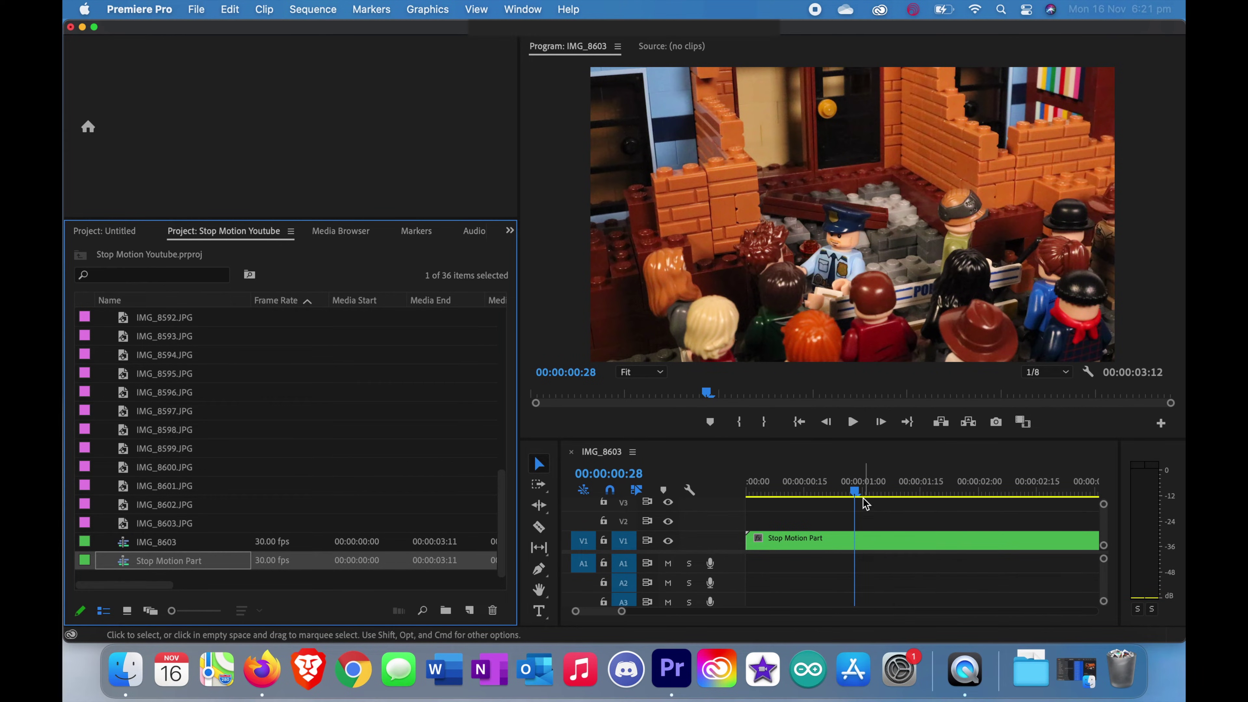
{"action": "left_click_drag", "start_coordinate": [857, 492], "coordinate": [974, 490]}
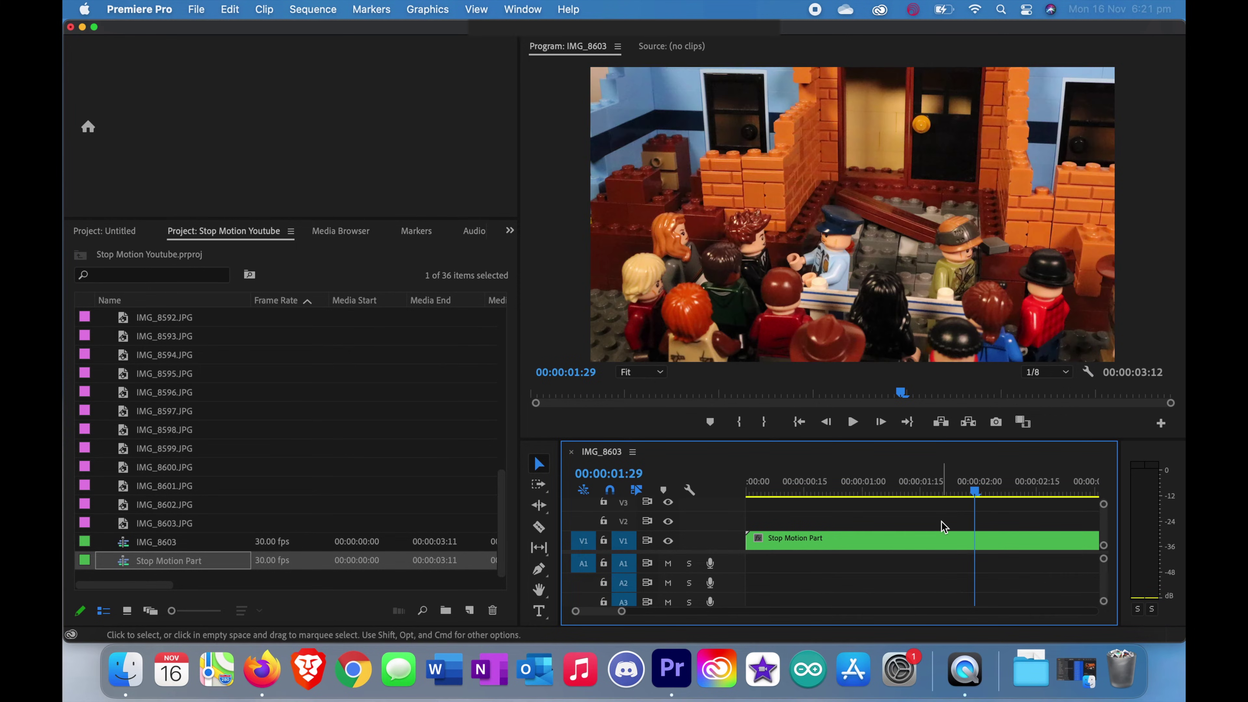
{"action": "key", "text": "minus"}
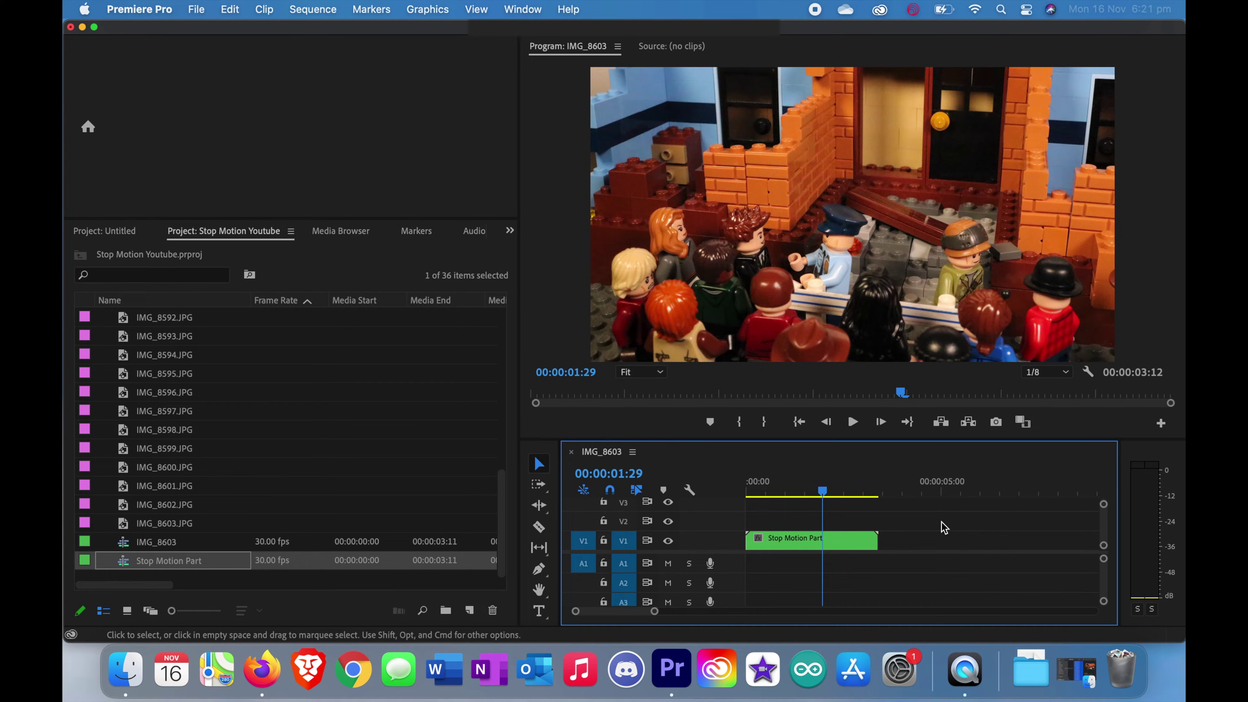
{"action": "left_click", "coordinate": [840, 548]}
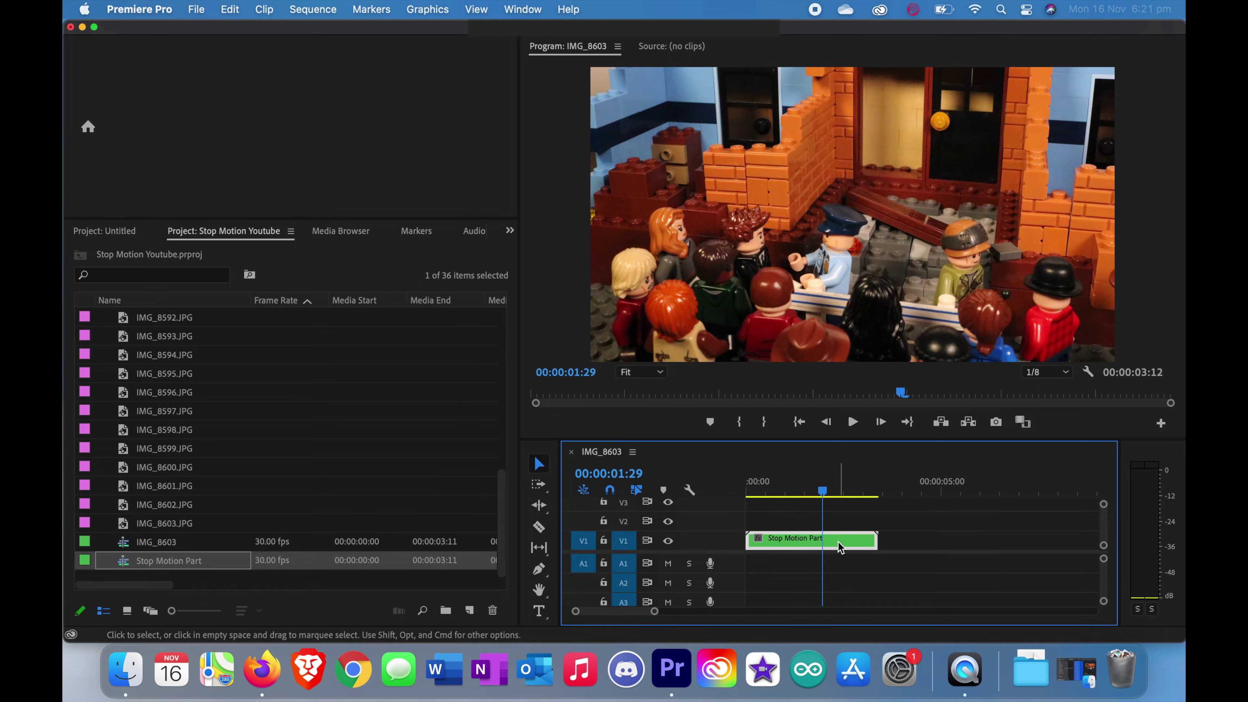
- Set the Stop Motion Part clip's speed to 150%, shortening it to 00:00:02:08
{"action": "right_click", "coordinate": [840, 547]}
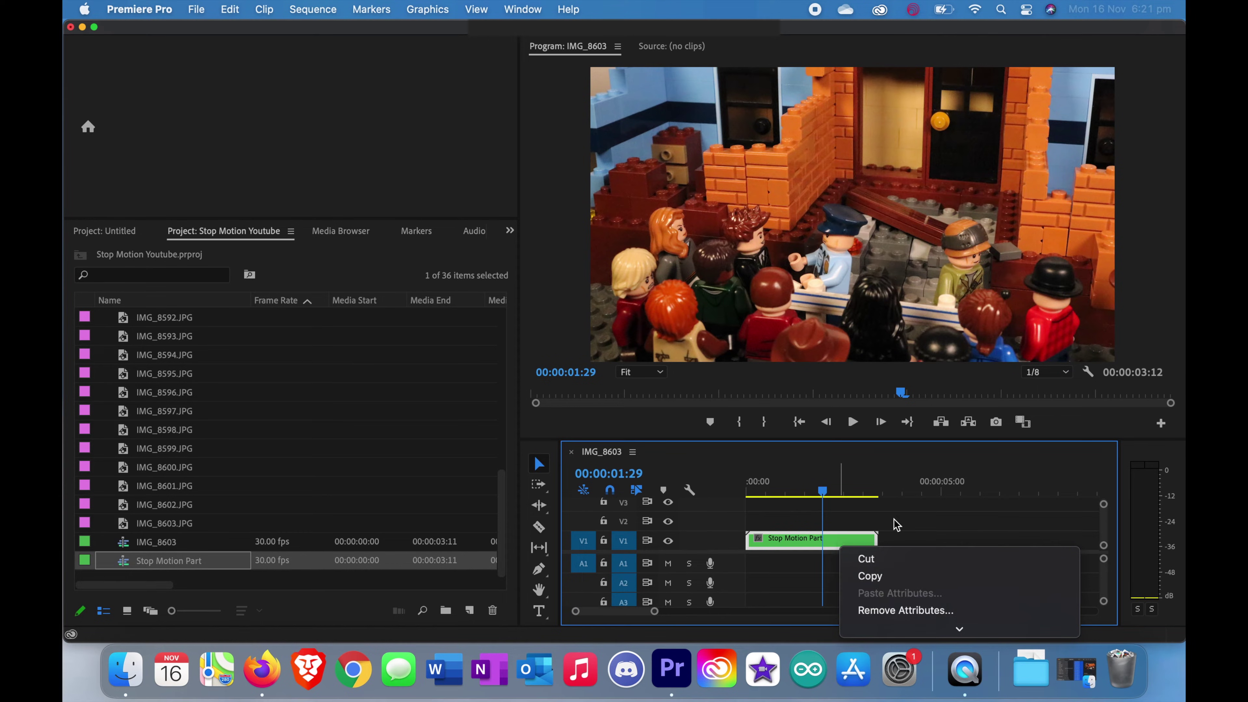
{"action": "mouse_move", "coordinate": [932, 632]}
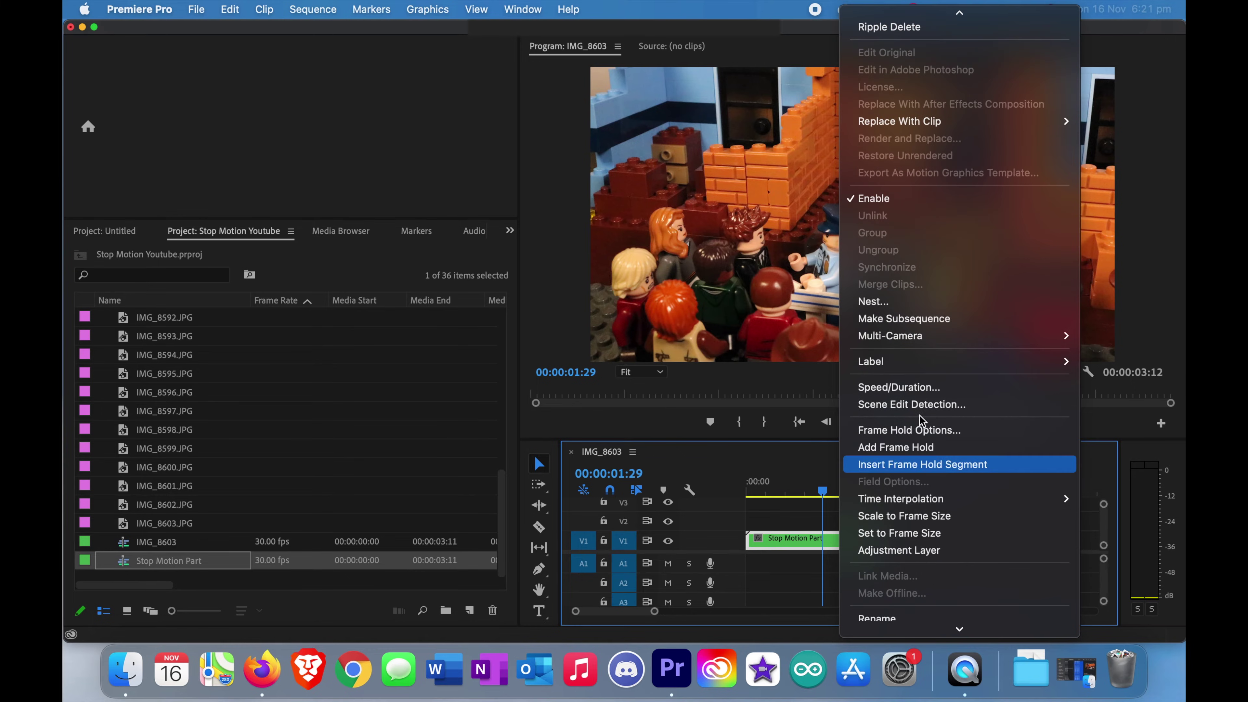
{"action": "left_click", "coordinate": [960, 386]}
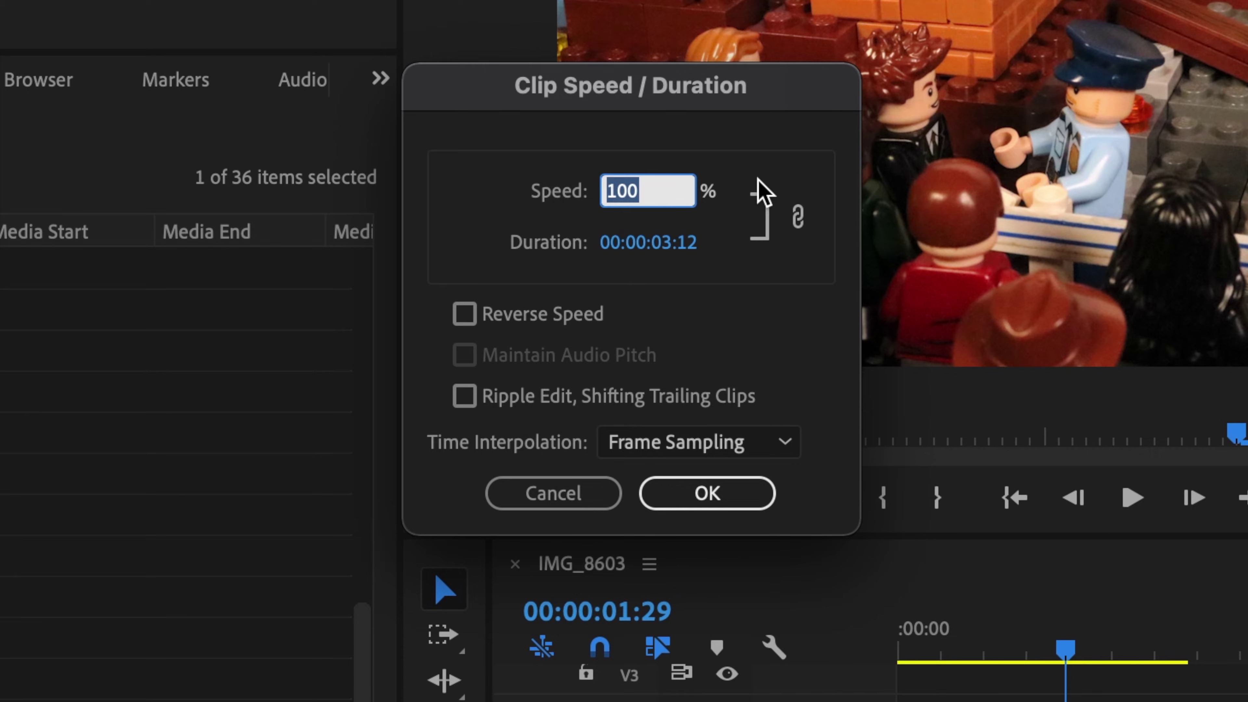
{"action": "type", "text": "15"}
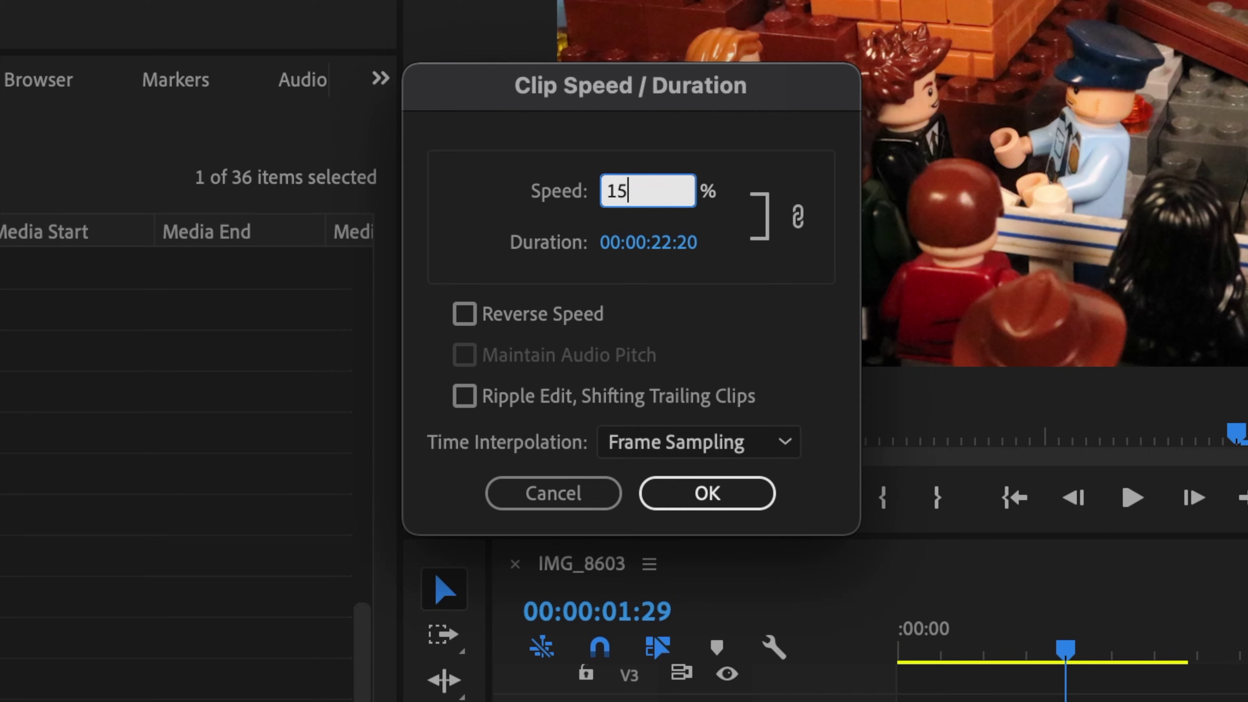
{"action": "type", "text": "0"}
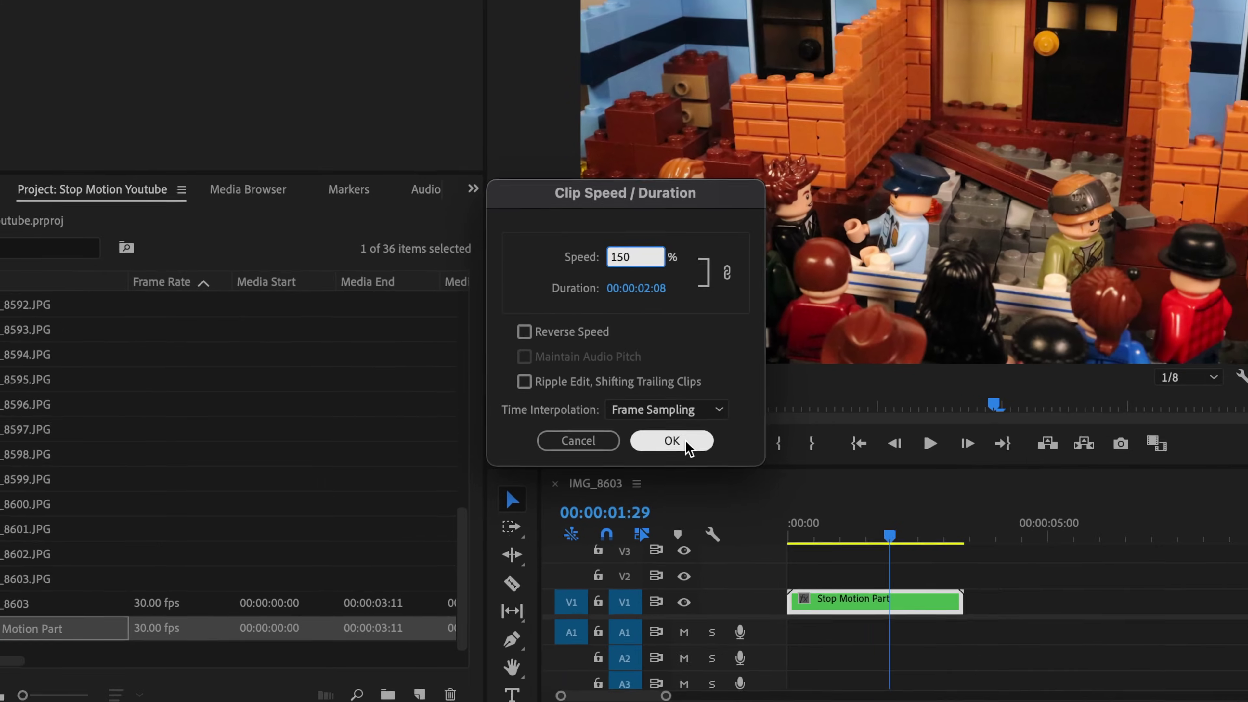
{"action": "left_click", "coordinate": [707, 493]}
- Render the sequence In to Out and play the sped-up clip from the start
{"action": "left_click_drag", "start_coordinate": [847, 507], "coordinate": [763, 506]}
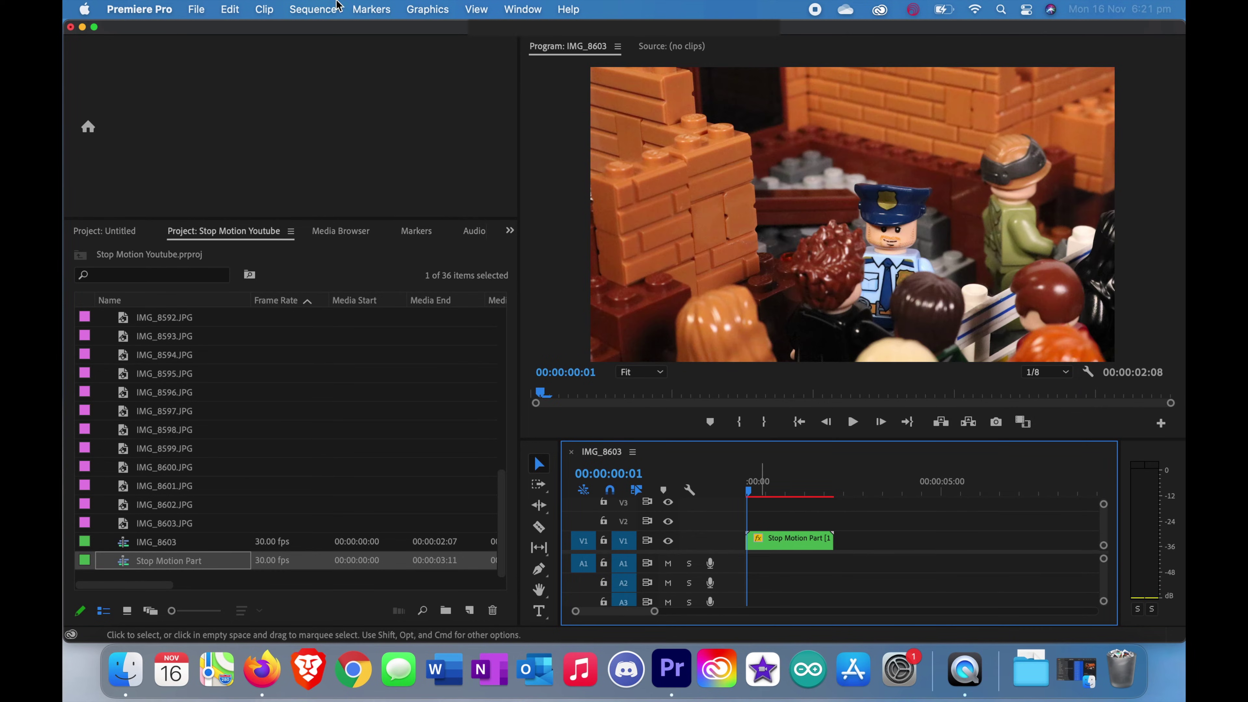
{"action": "left_click", "coordinate": [306, 7]}
{"action": "left_click", "coordinate": [327, 79]}
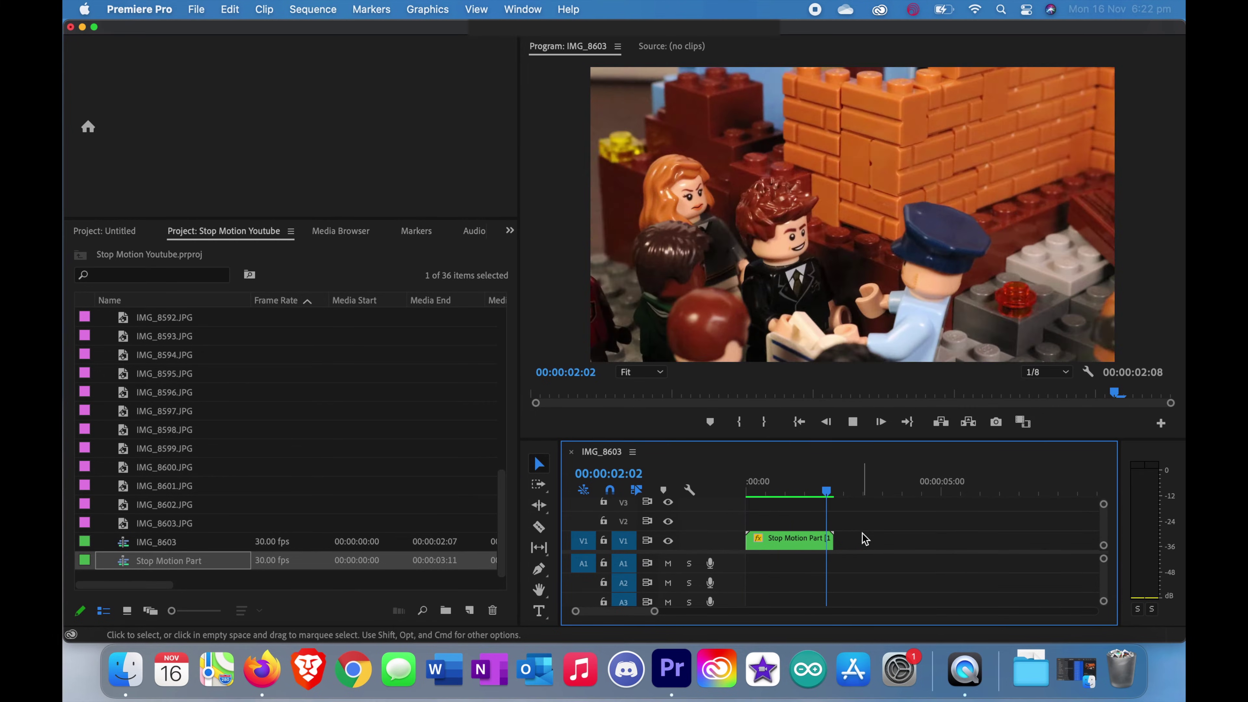
{"action": "left_click_drag", "start_coordinate": [829, 490], "coordinate": [735, 502]}
{"action": "key", "text": "space"}
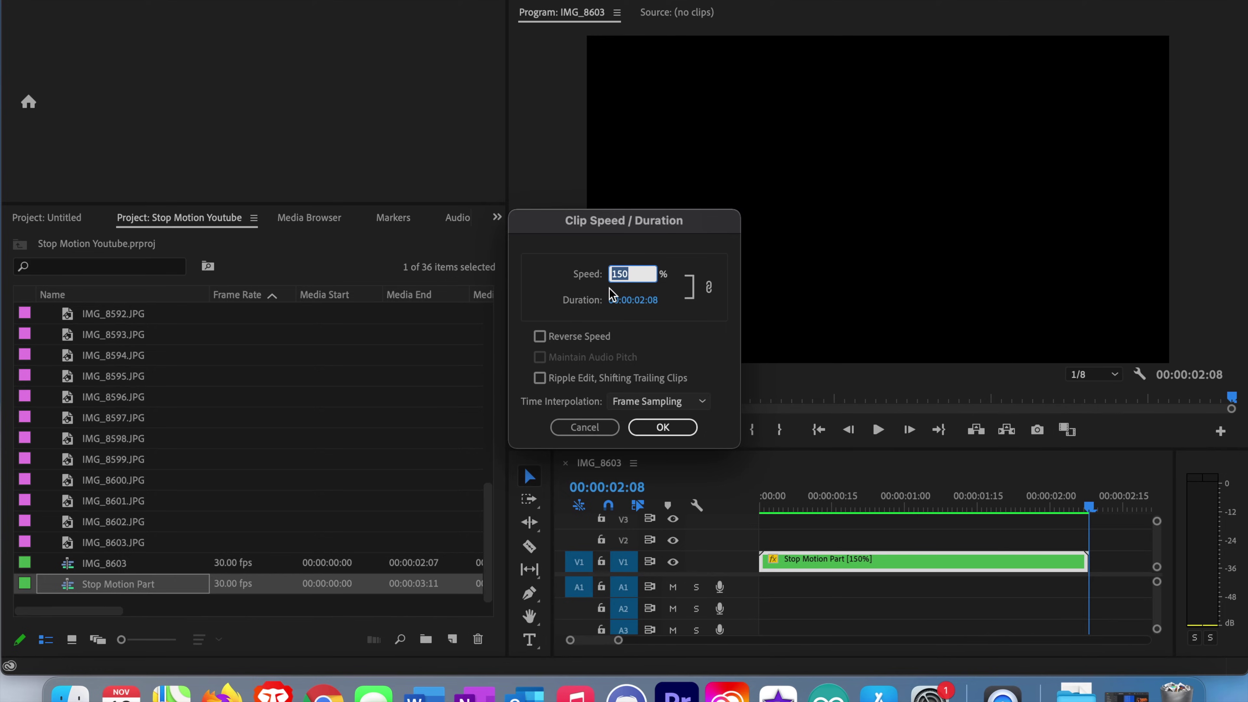
- Change the clip speed from 150 to 240% so it runs 00:00:01:12
{"action": "left_click", "coordinate": [620, 275]}
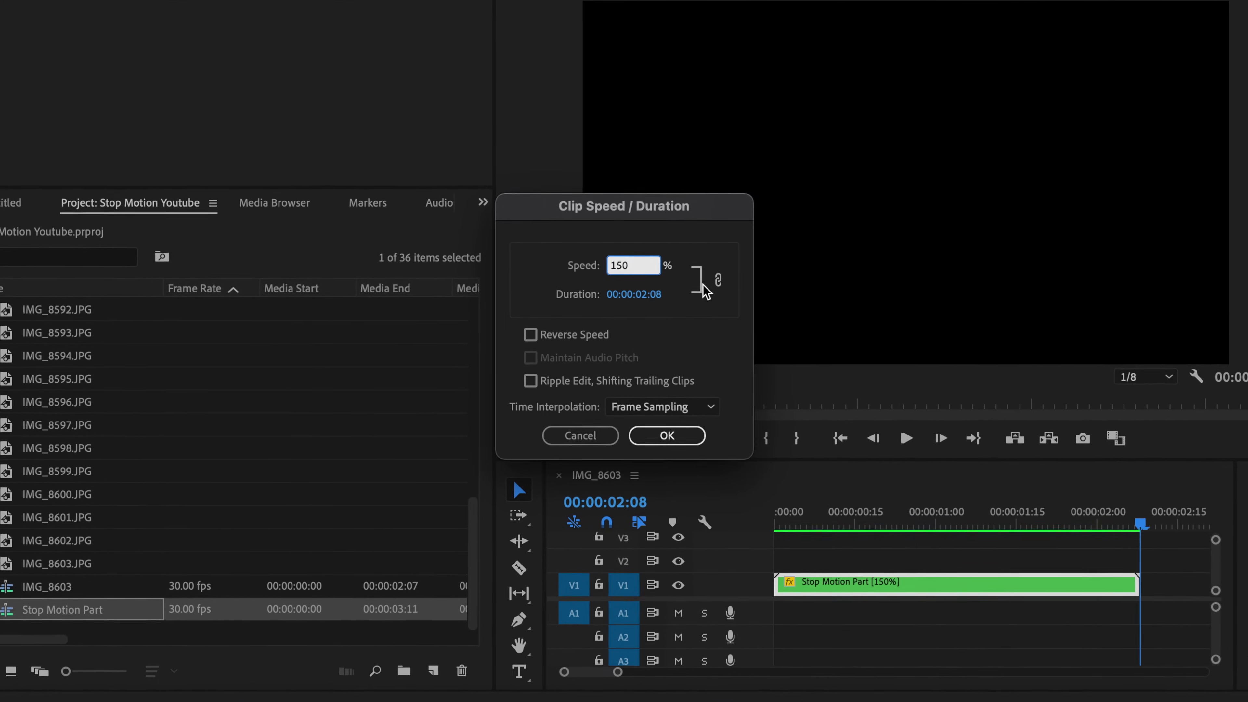
{"action": "key", "text": "BackSpace"}
{"action": "key", "text": "BackSpace"}
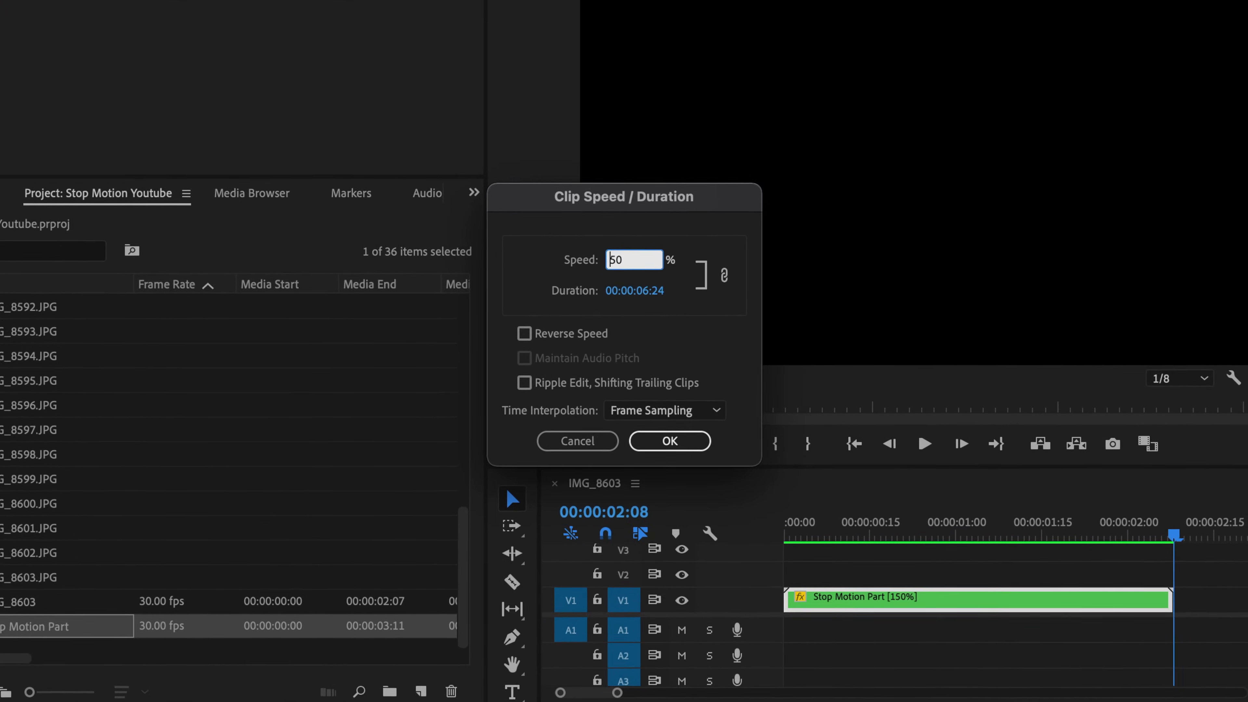
{"action": "type", "text": "24"}
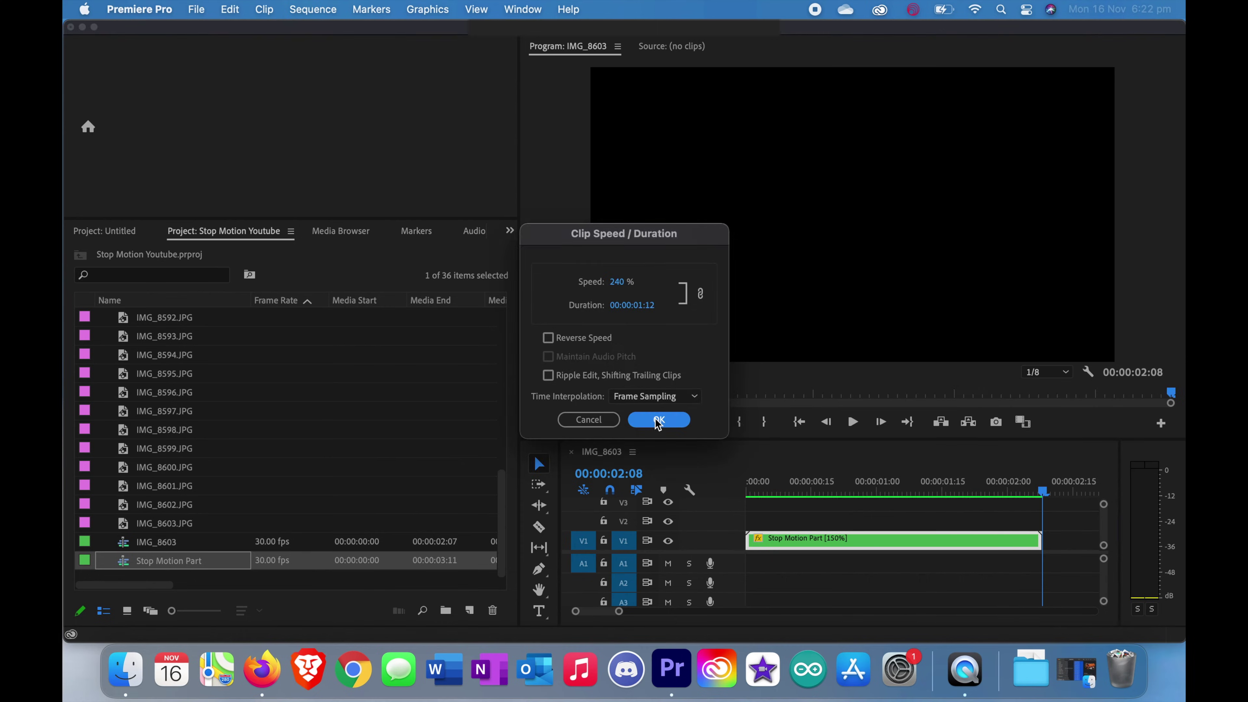
{"action": "left_click", "coordinate": [695, 503]}
- Render the 240% sequence In to Out
{"action": "left_click", "coordinate": [939, 491]}
{"action": "left_click", "coordinate": [339, 11]}
{"action": "left_click", "coordinate": [328, 75]}
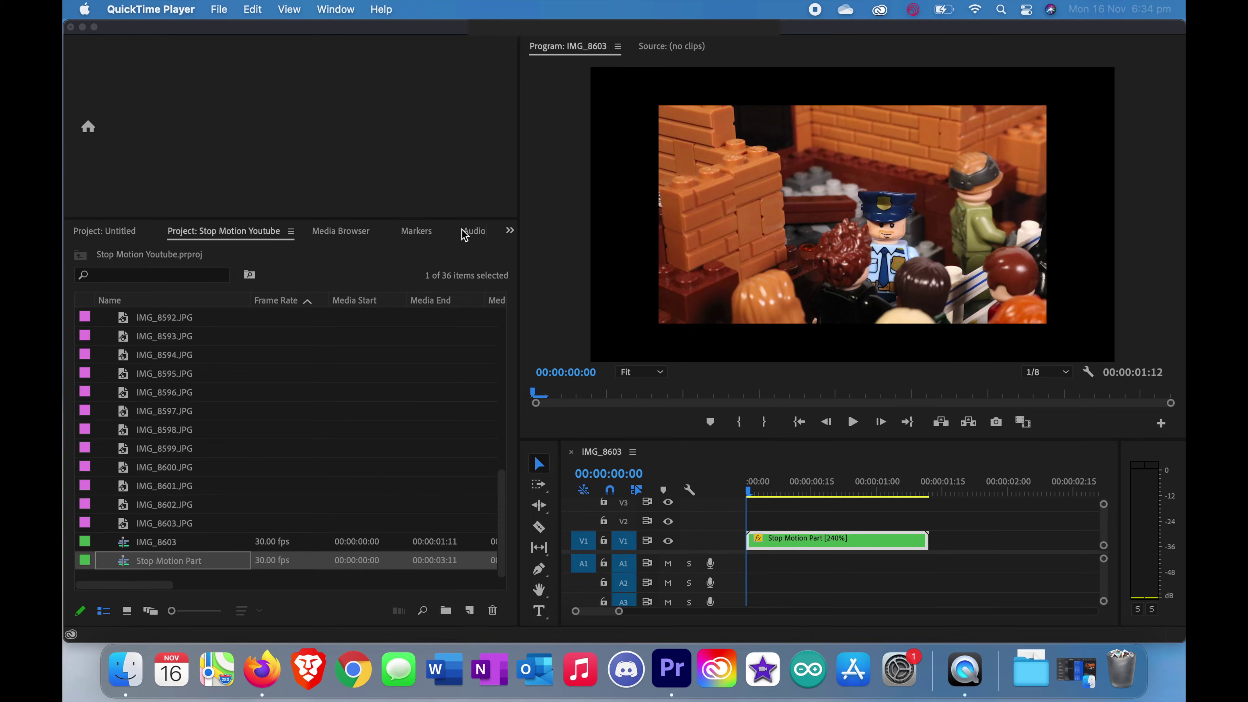
{"action": "scroll", "coordinate": [464, 235], "scroll_direction": "down", "scroll_amount": 6}
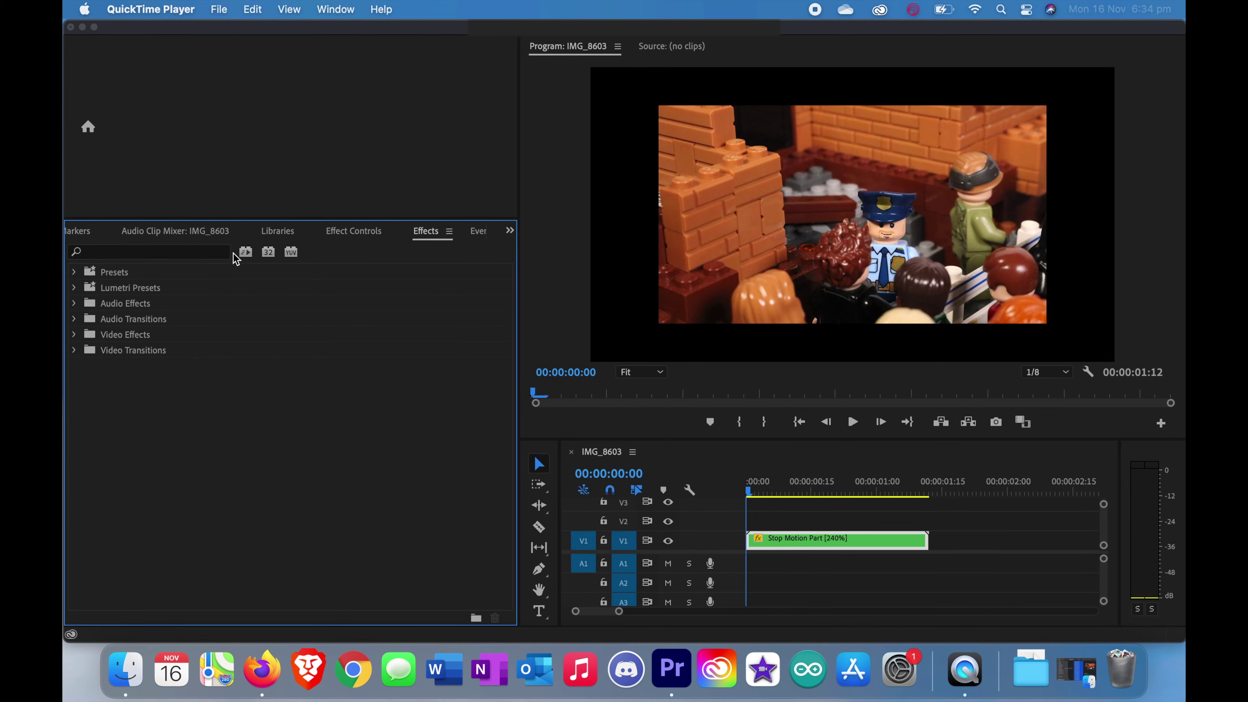
- Scale the Stop Motion Part clip from 74 to 110 in Effect Controls so it fills the frame
{"action": "left_click", "coordinate": [333, 238]}
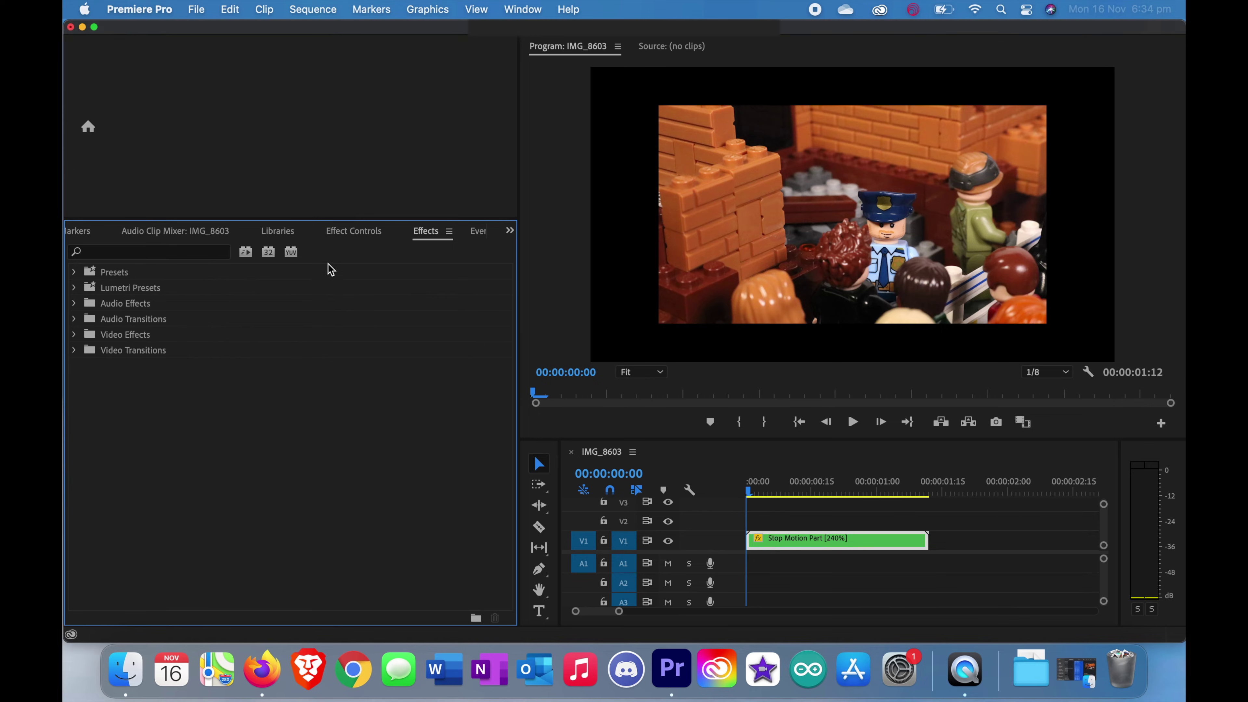
{"action": "left_click", "coordinate": [354, 238]}
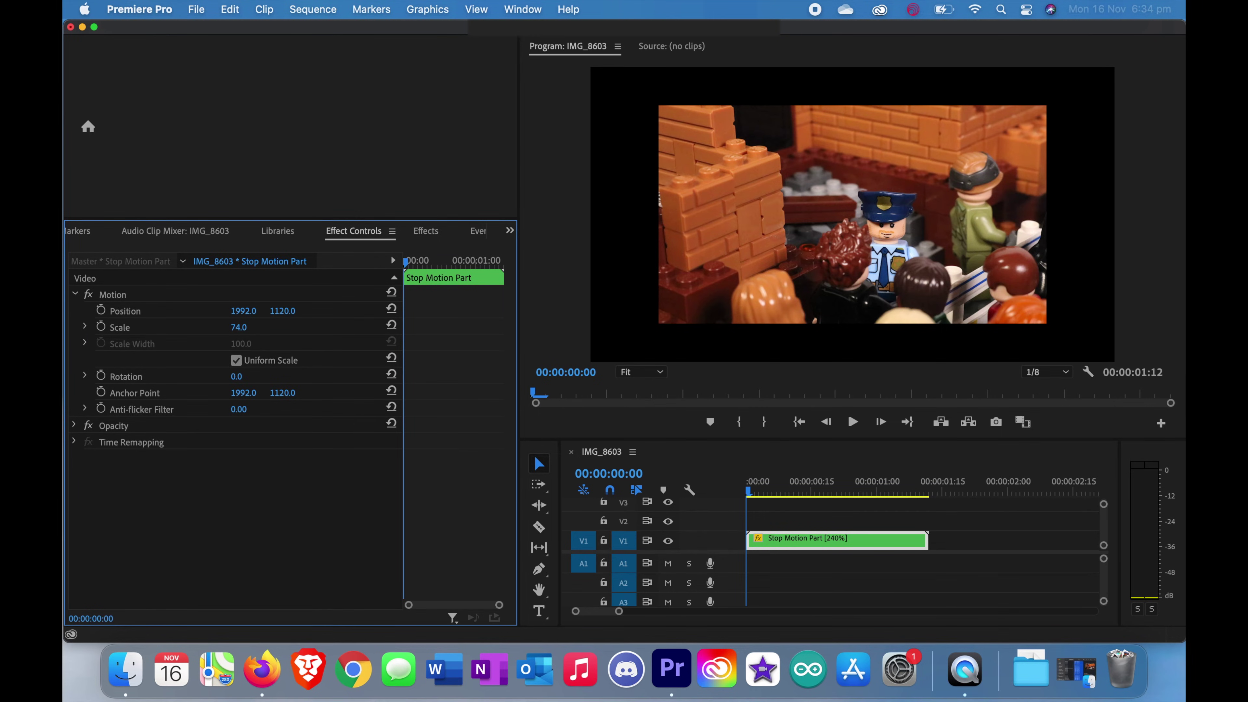
{"action": "left_click_drag", "start_coordinate": [239, 327], "coordinate": [252, 328]}
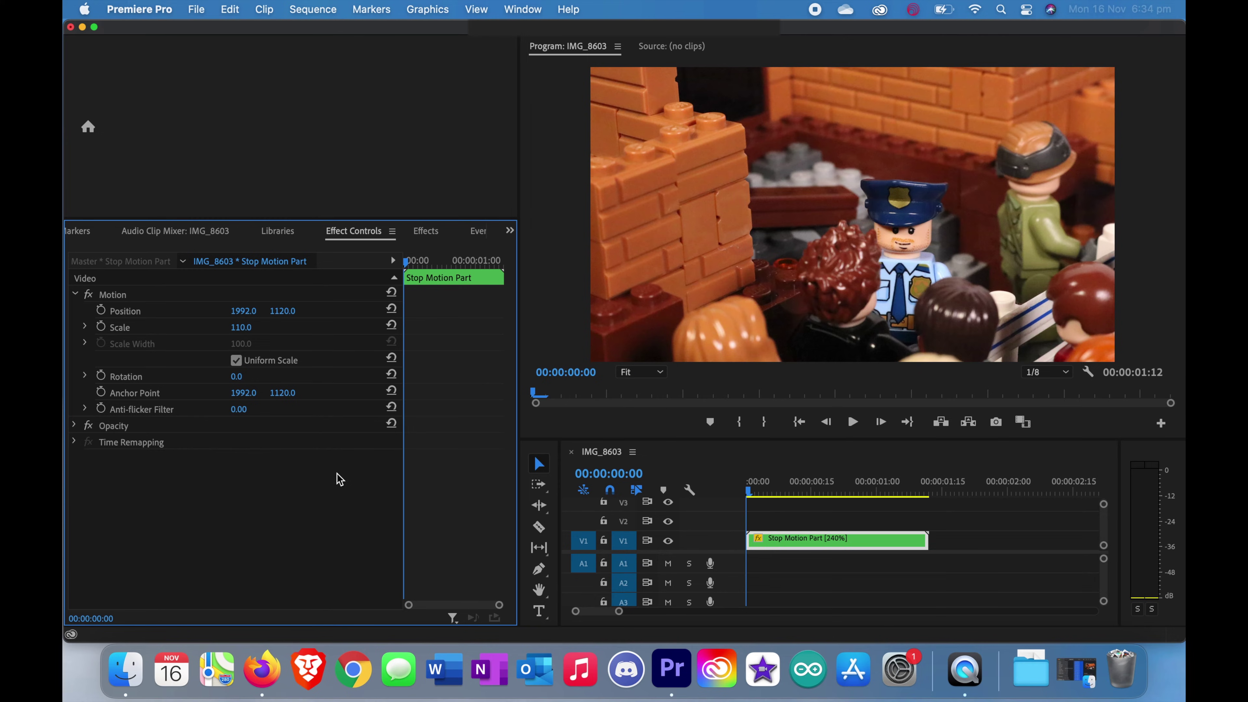
- Play the rescaled sequence from the start
{"action": "left_click", "coordinate": [764, 492]}
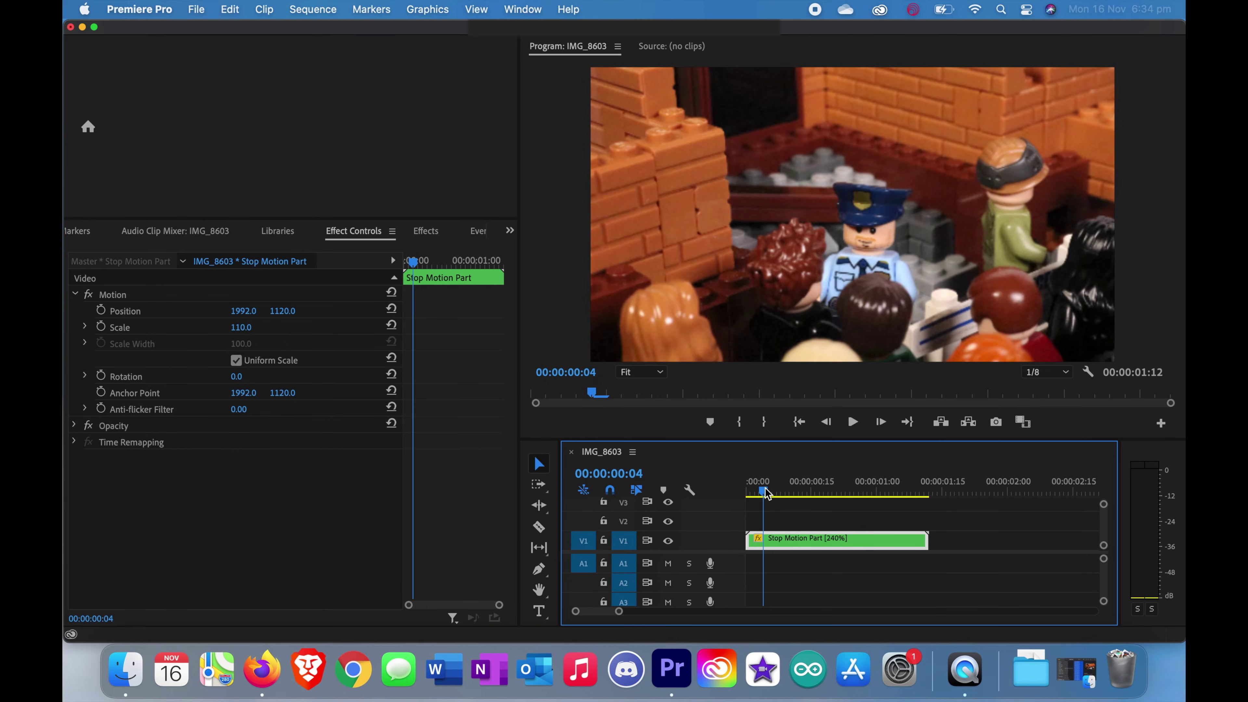
{"action": "key", "text": "Home"}
{"action": "key", "text": "Return"}
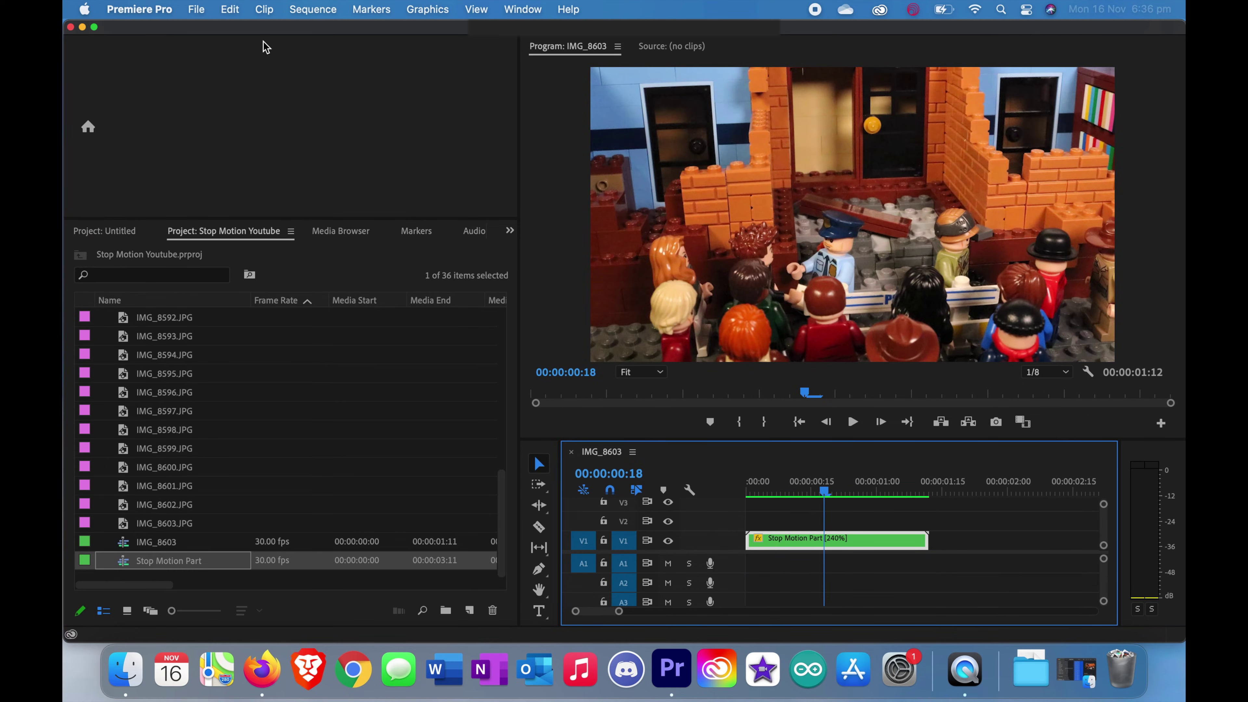
- Open the Export Media settings from the File menu
{"action": "left_click", "coordinate": [208, 5]}
{"action": "mouse_move", "coordinate": [292, 495]}
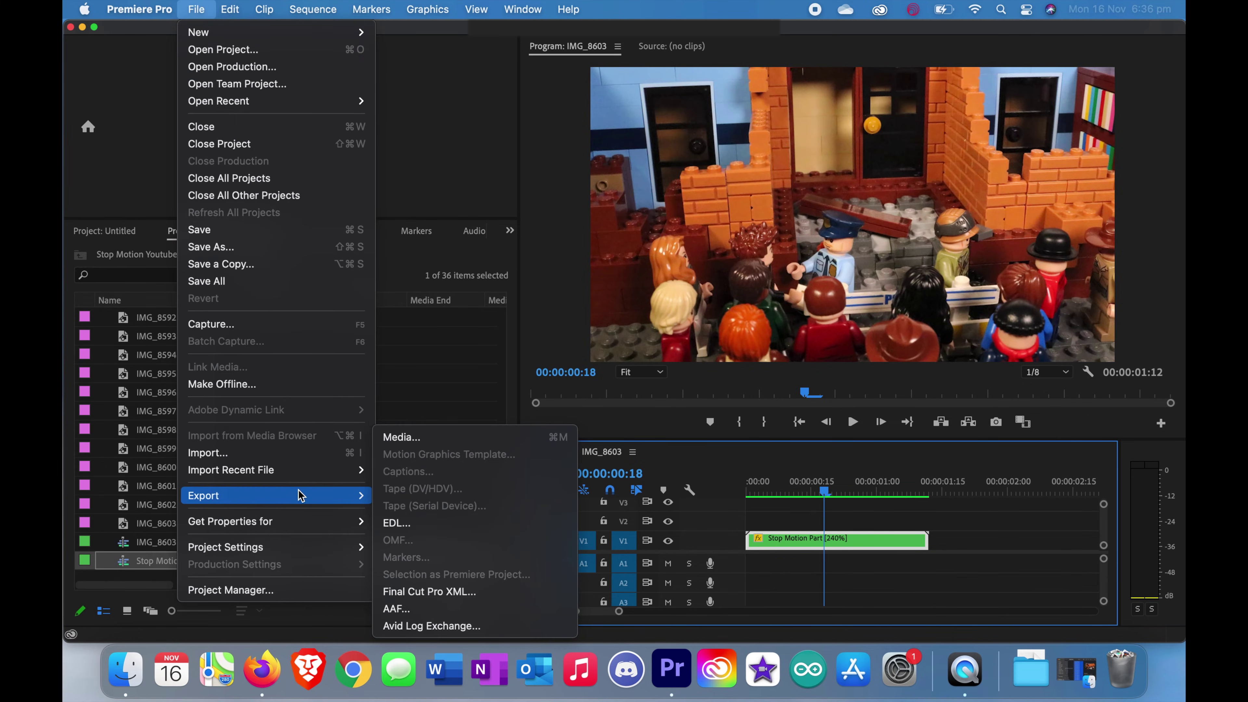
{"action": "left_click", "coordinate": [444, 439]}
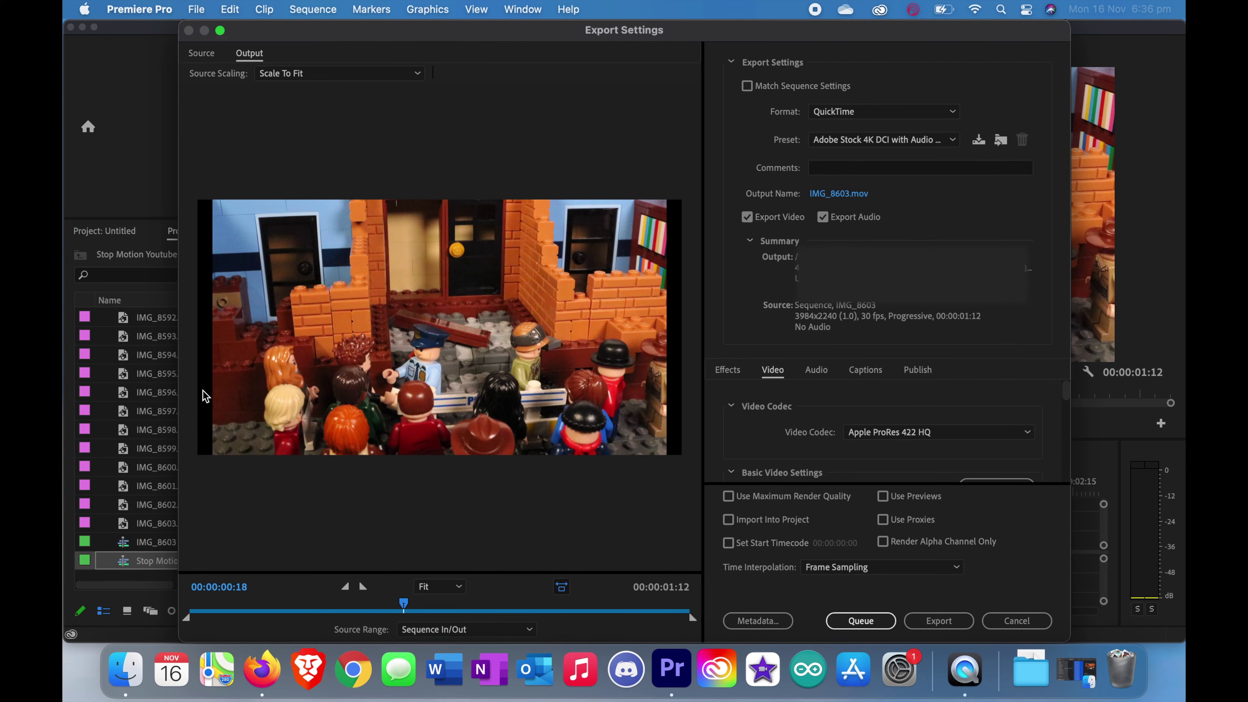
- Set source scaling to fill the frame and choose the Adobe Stock HD with Audio preset
{"action": "left_click", "coordinate": [955, 141]}
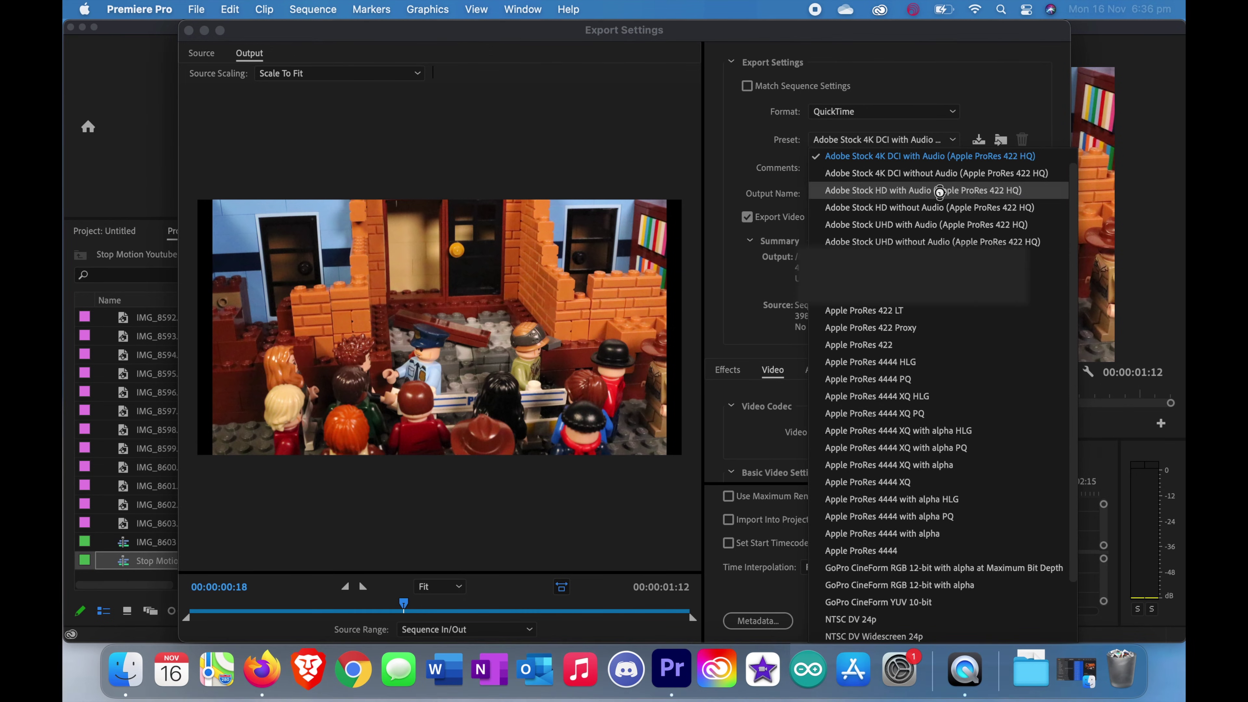
{"action": "left_click", "coordinate": [924, 190]}
{"action": "left_click", "coordinate": [956, 140]}
{"action": "left_click", "coordinate": [924, 155]}
{"action": "left_click", "coordinate": [344, 73]}
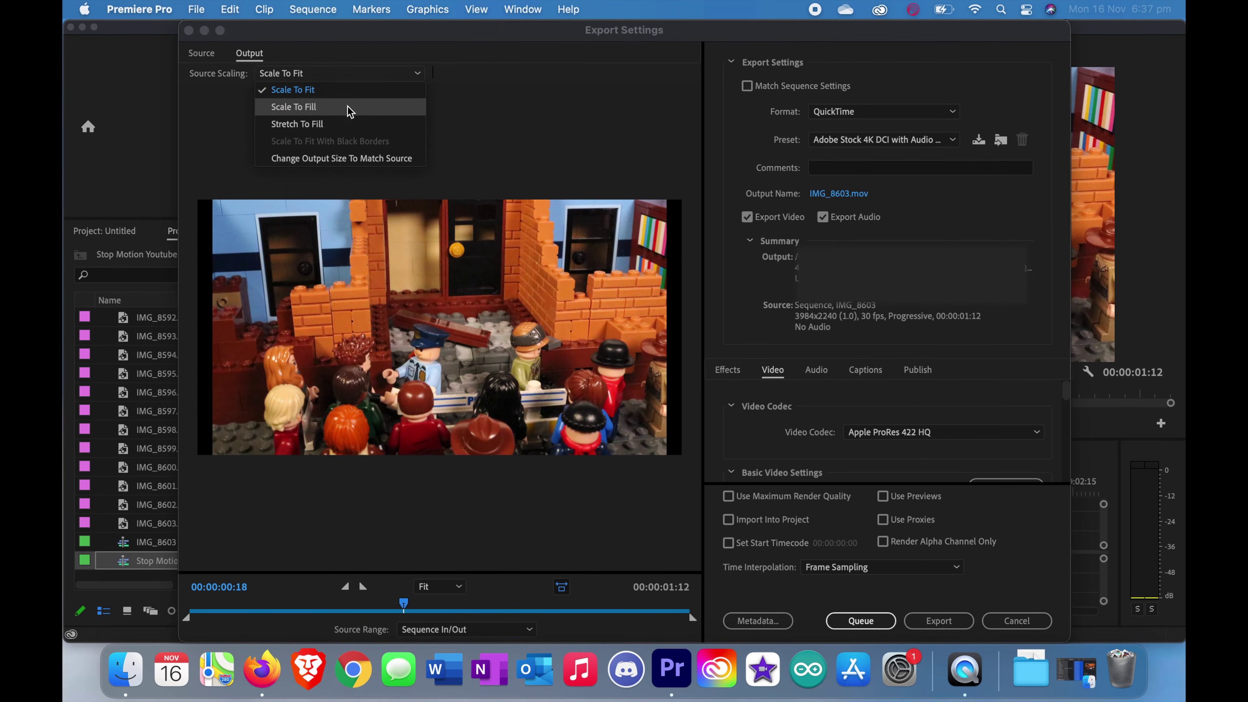
{"action": "left_click", "coordinate": [349, 106]}
{"action": "left_click", "coordinate": [845, 140]}
{"action": "left_click", "coordinate": [870, 228]}
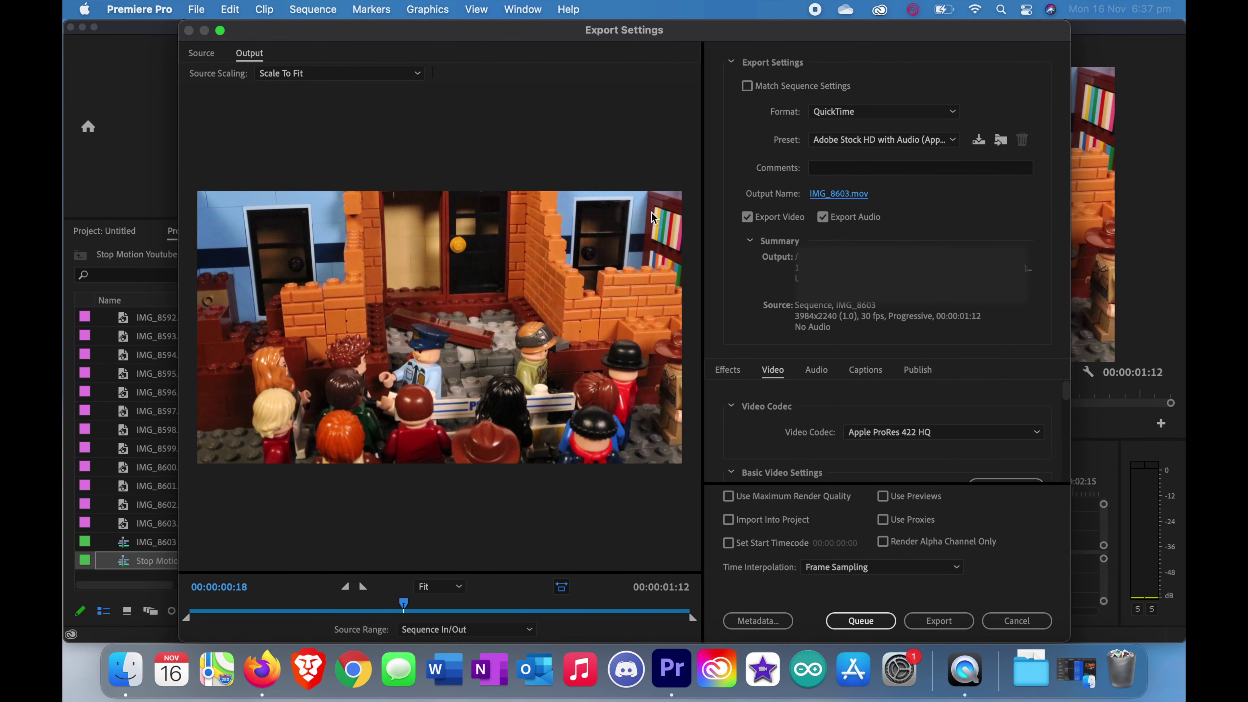
- Name the output Stop Motion Test on the Desktop and export the .mov
{"action": "left_click", "coordinate": [839, 193]}
{"action": "type", "text": "Stop Motion Test"}
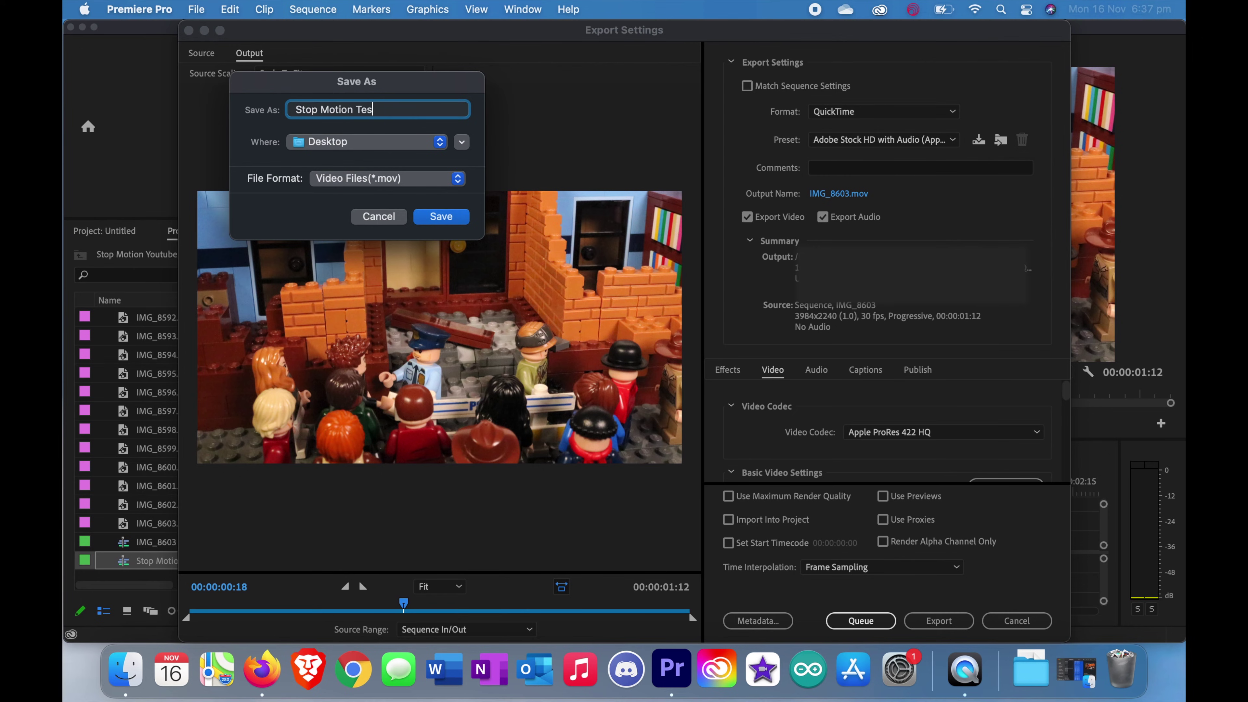
{"action": "left_click", "coordinate": [443, 218]}
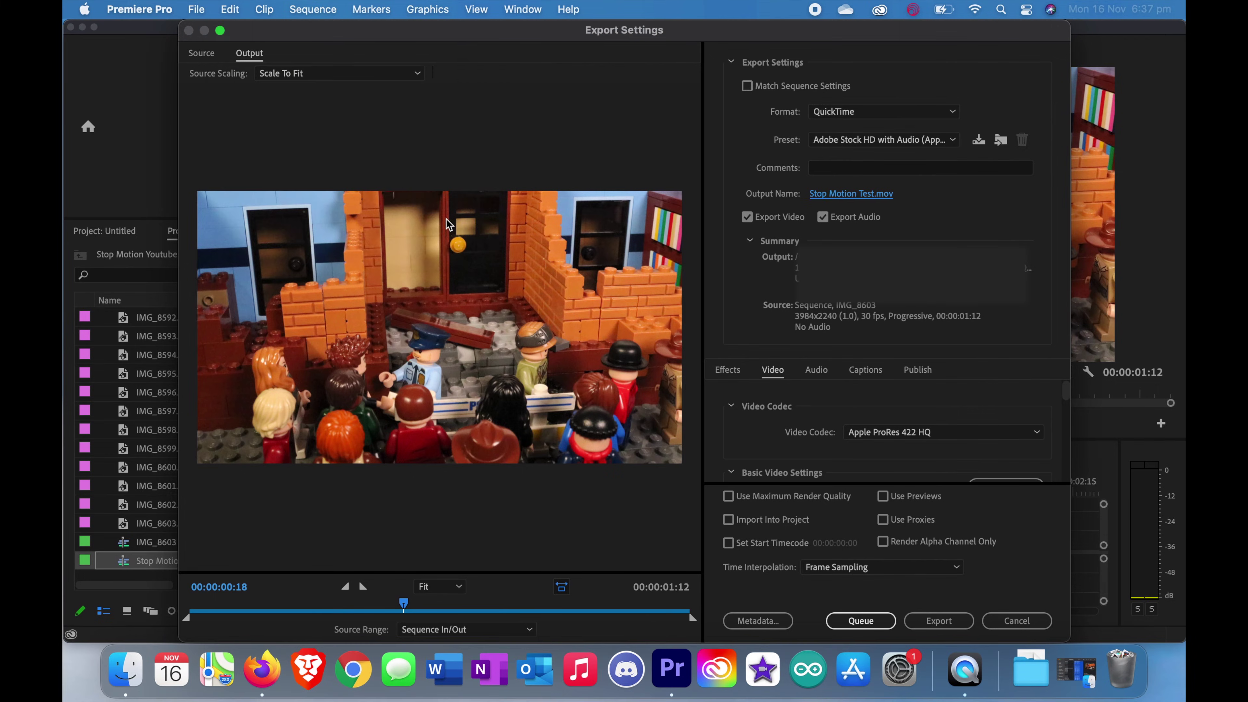
{"action": "left_click", "coordinate": [939, 620]}
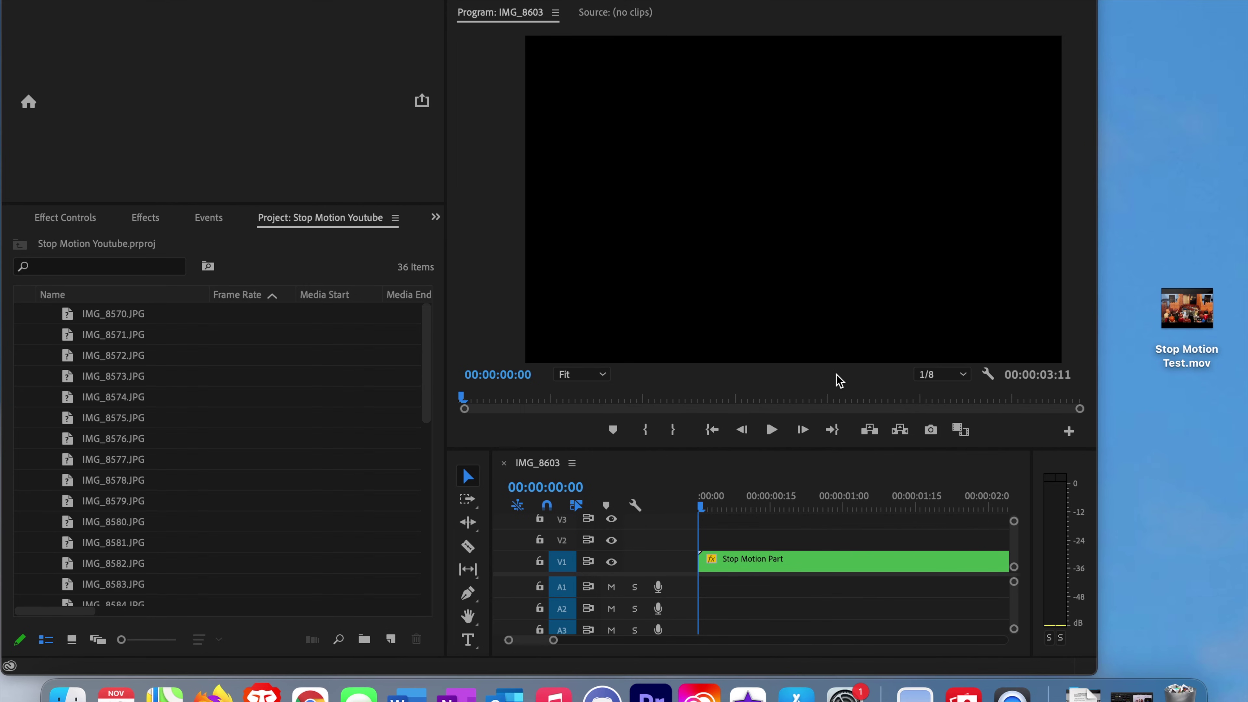
{"action": "left_click", "coordinate": [1205, 318]}
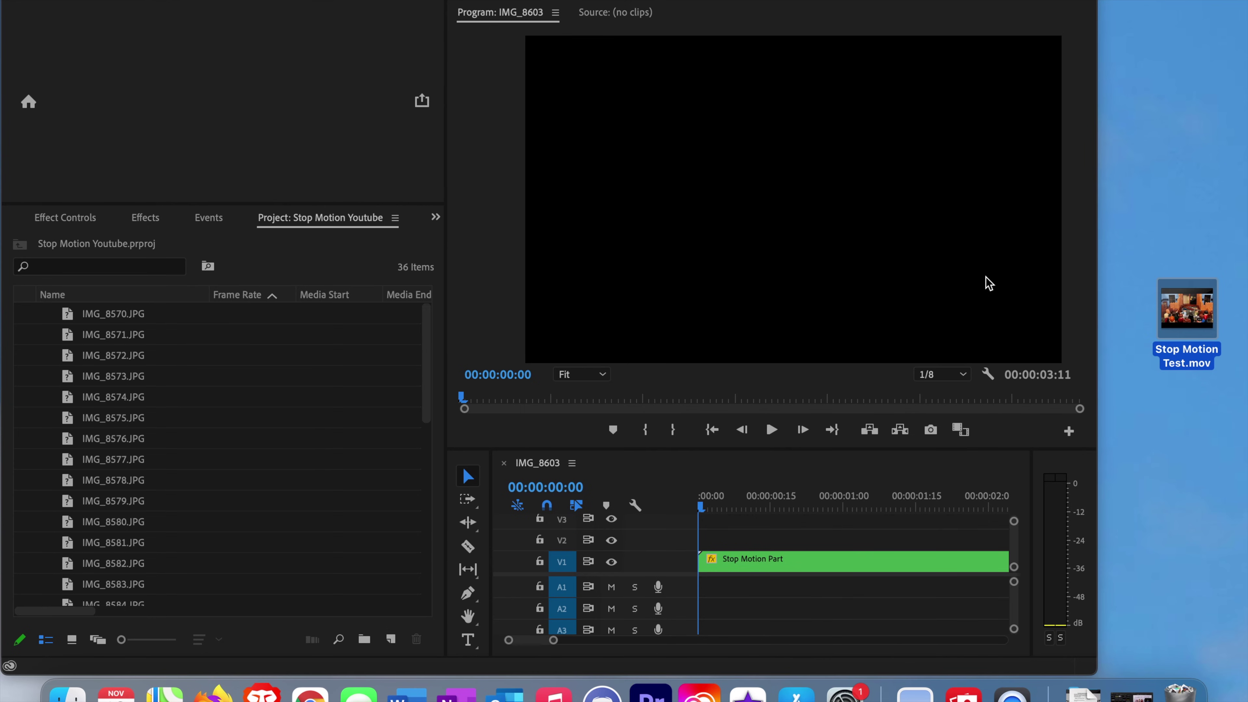